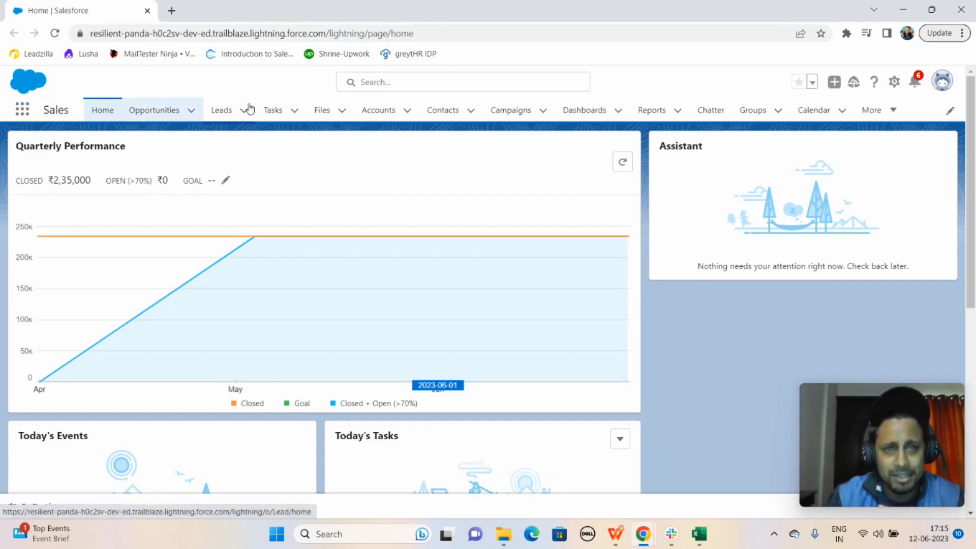
Open the Sales Rep Win Rates report and add a chart to it
left_click(653, 114)
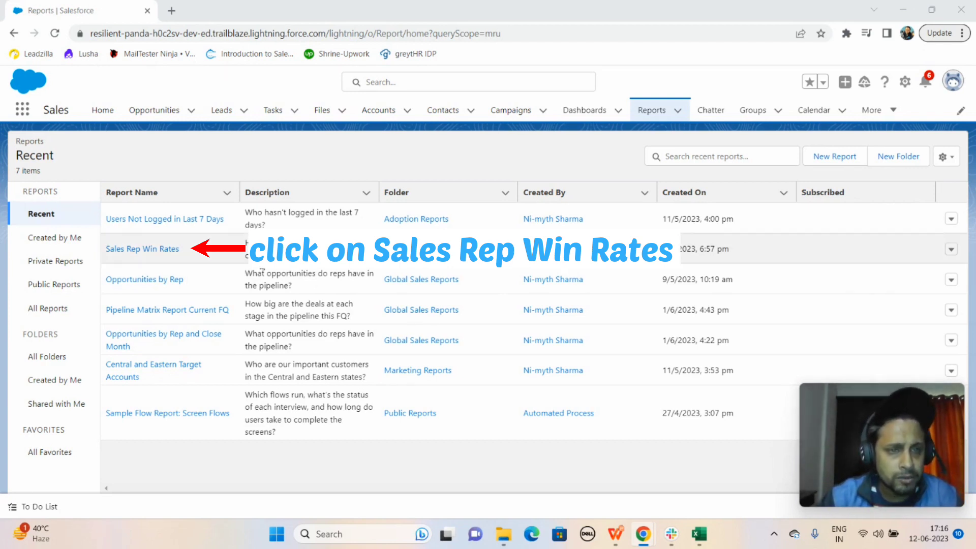
left_click(147, 249)
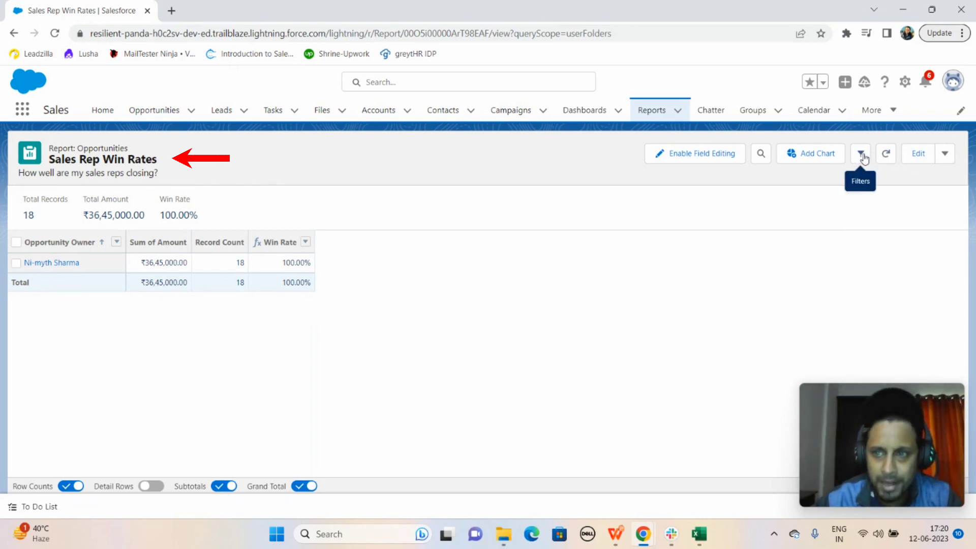
left_click(811, 158)
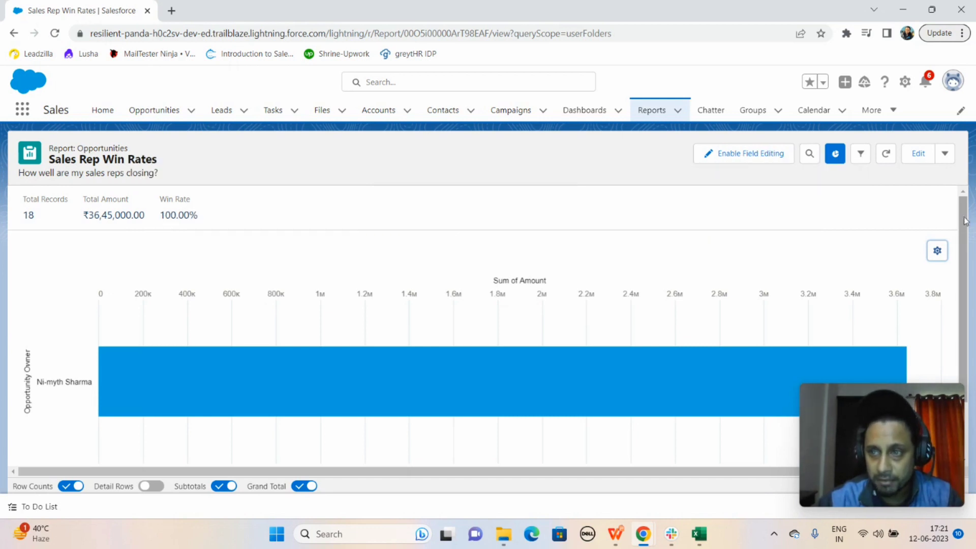
scroll(968, 262, "down", 1)
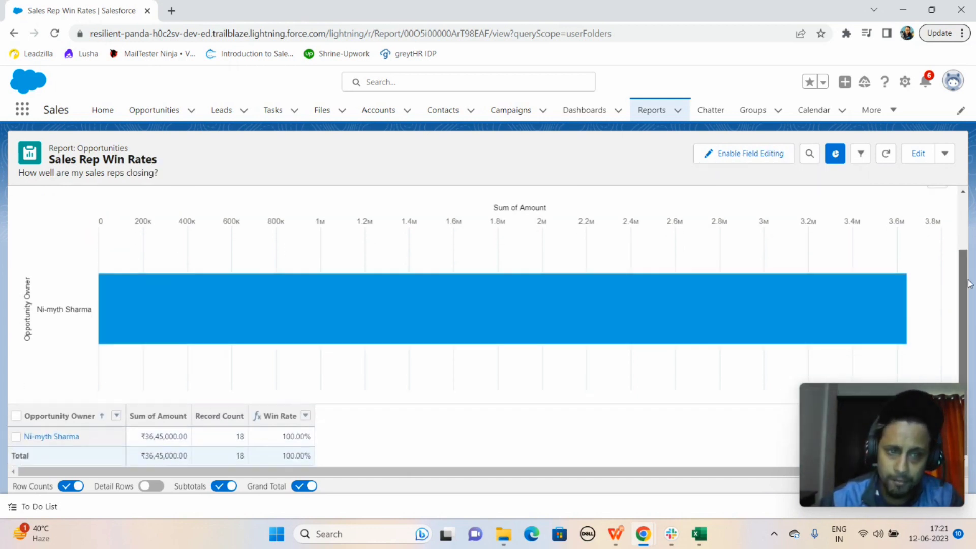
scroll(955, 228, "up", 1)
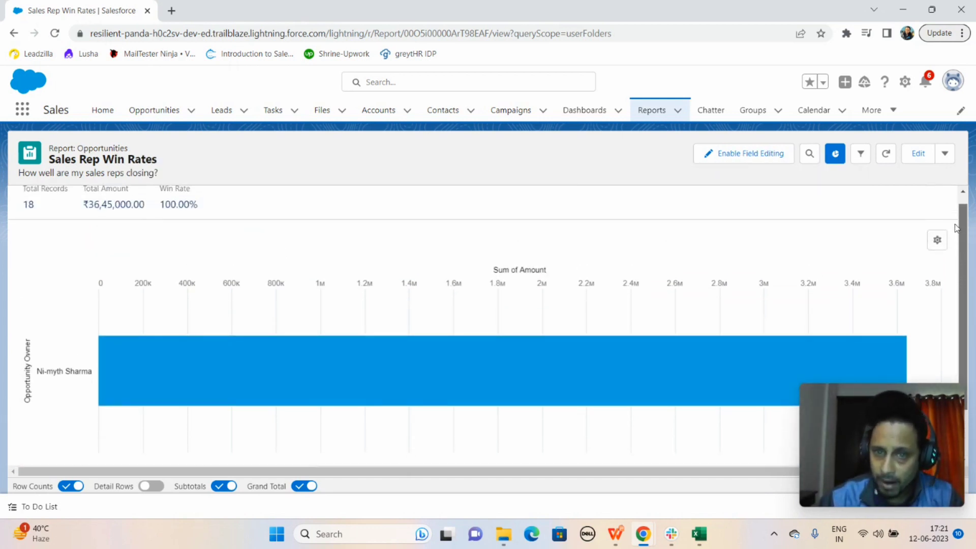
scroll(956, 228, "down", 1)
scroll(955, 219, "up", 1)
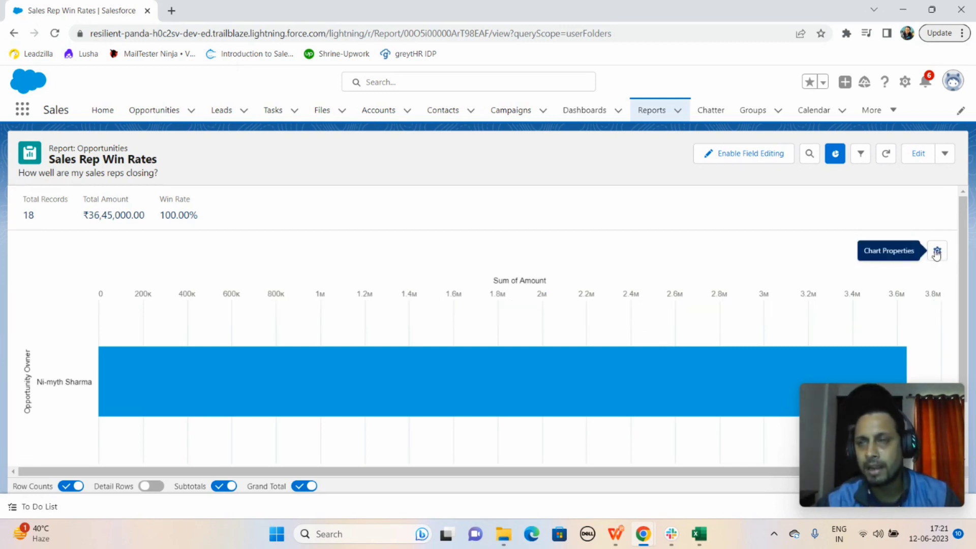
Change the report chart's display type to Column in the chart properties
left_click(937, 252)
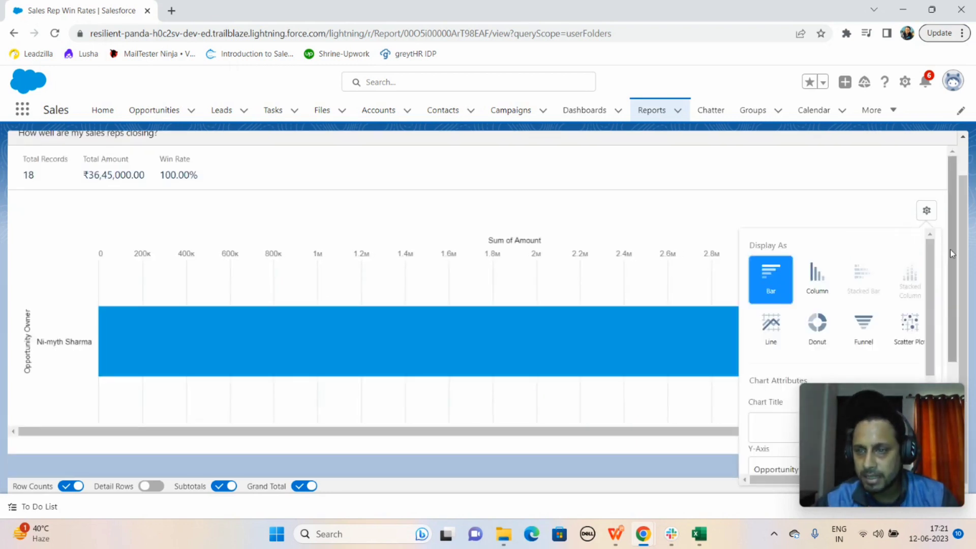
left_click_drag(902, 413, 488, 417)
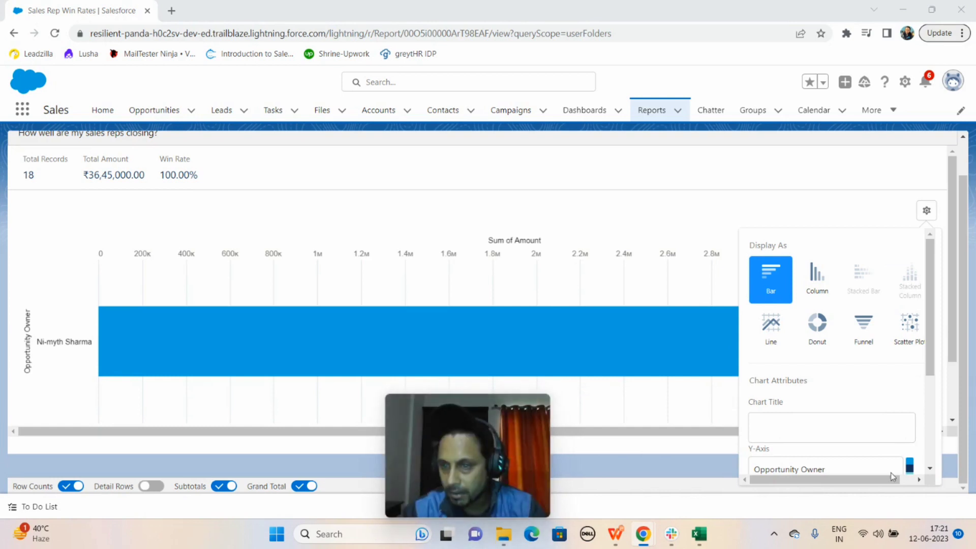
left_click_drag(930, 329, 928, 308)
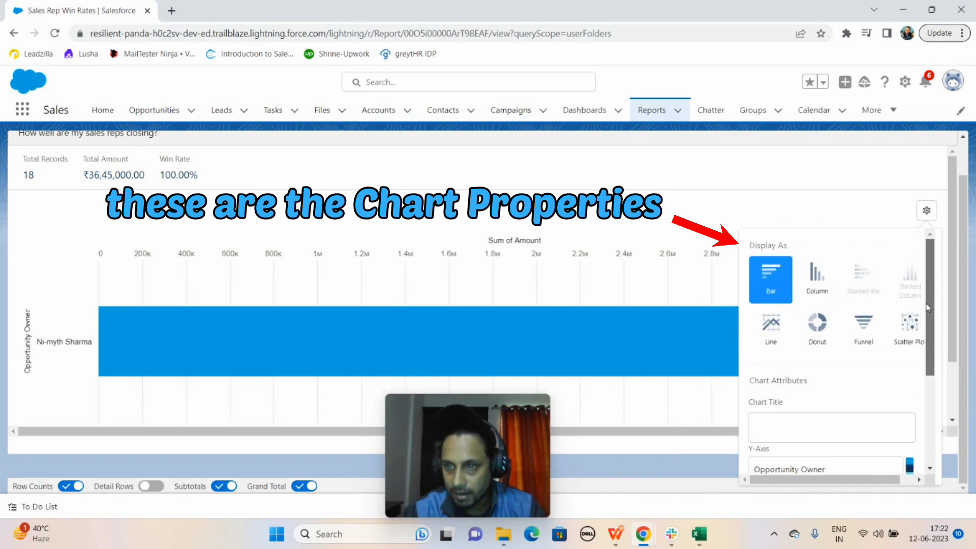
left_click(815, 277)
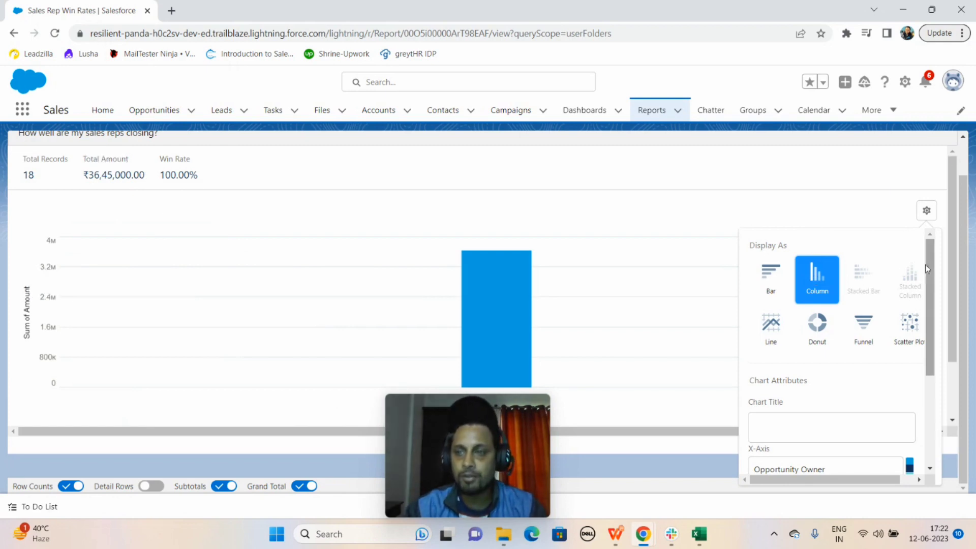
Enter "Sales Rep Win Rates" as the chart title
left_click_drag(932, 267, 931, 271)
scroll(936, 295, "down", 1)
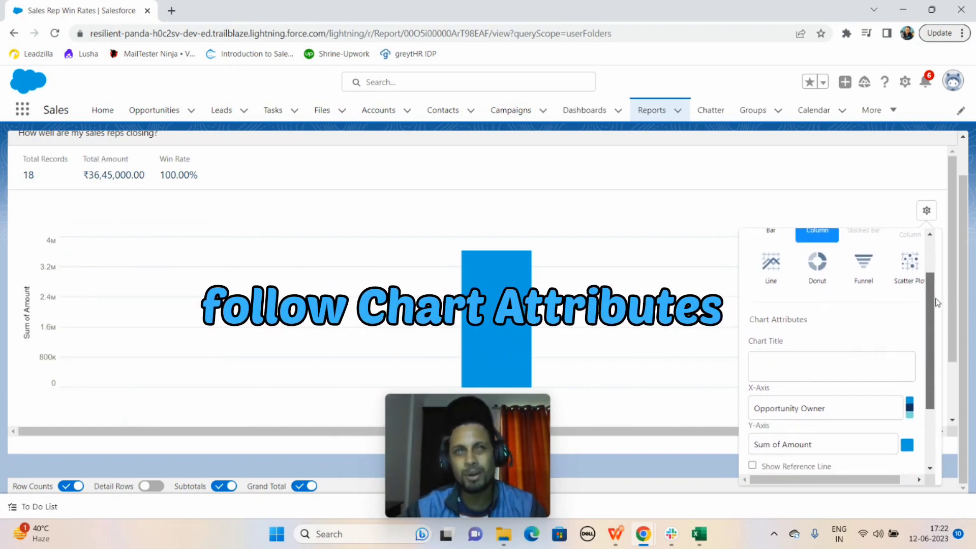
scroll(938, 303, "down", 1)
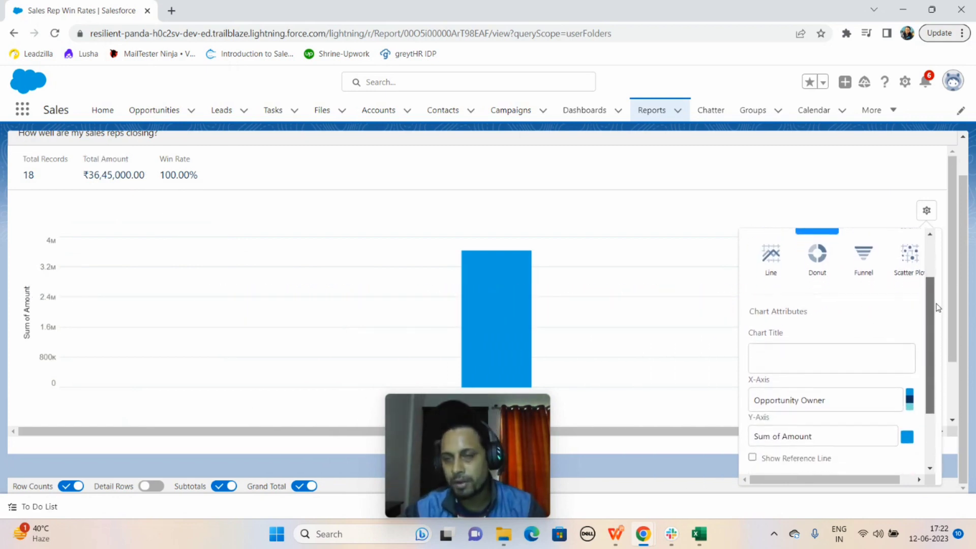
left_click(781, 354)
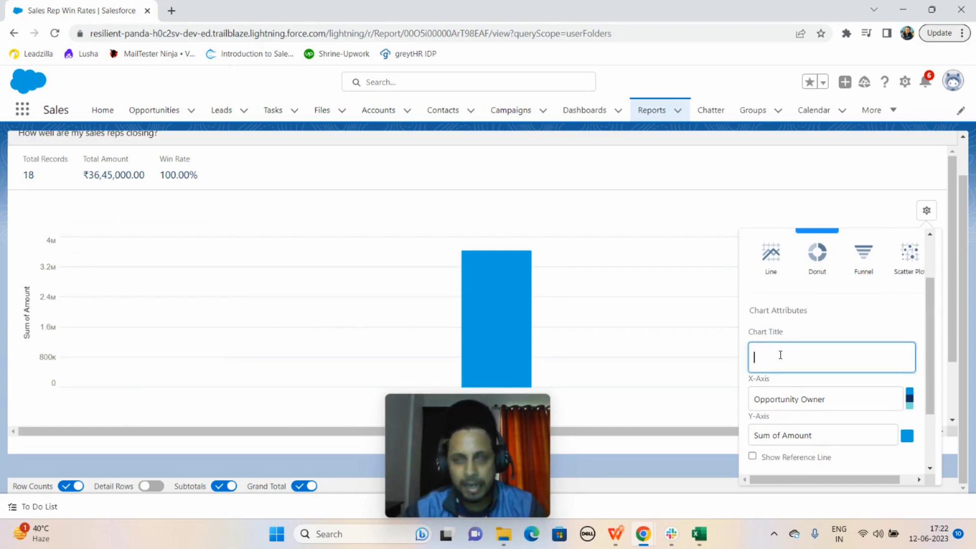
type("S")
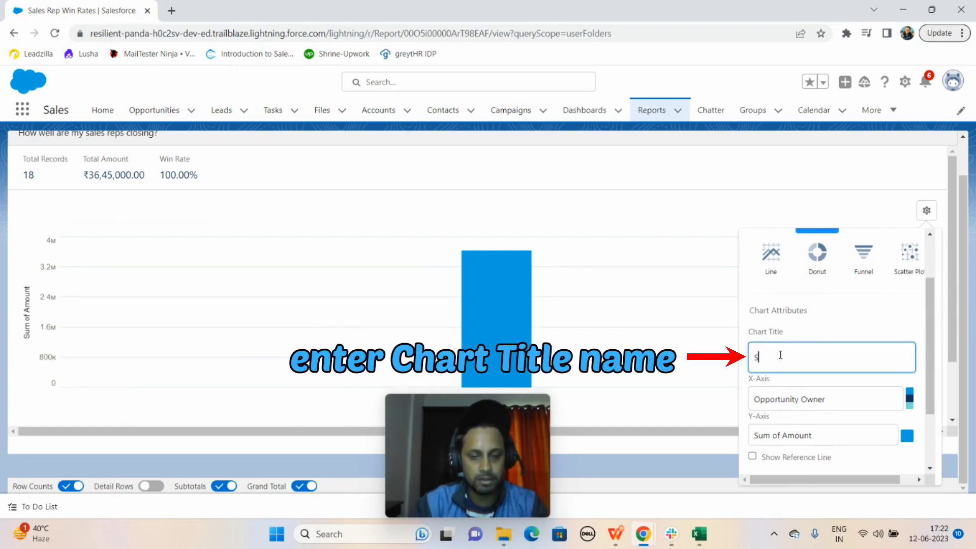
type("ales ")
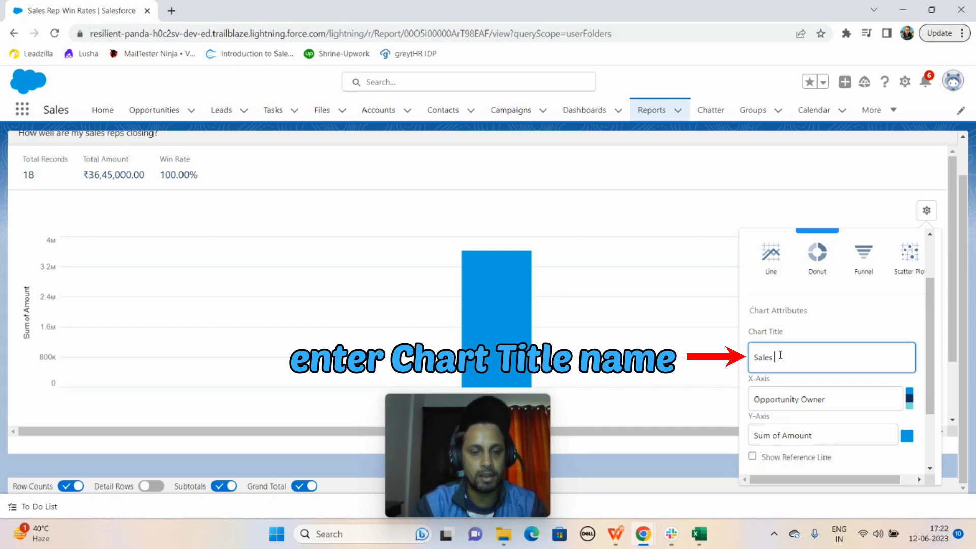
type("Rep")
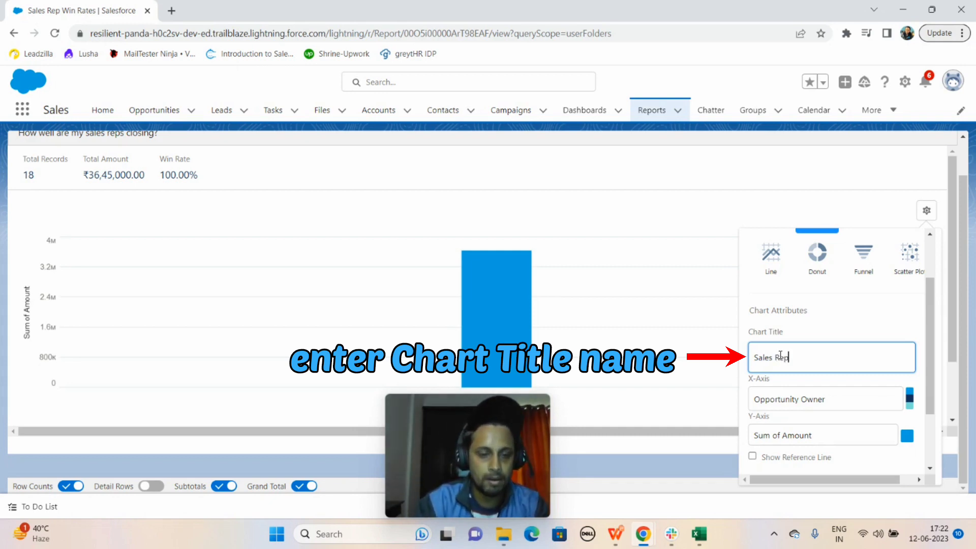
type(" Win Rates")
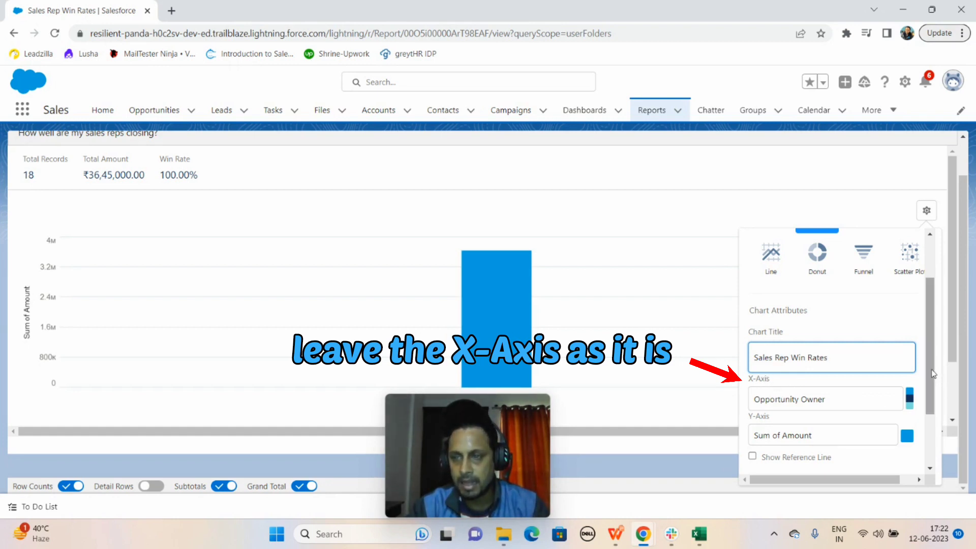
Set the chart's Y-axis to Win Rate and close the chart properties
left_click_drag(931, 375, 932, 401)
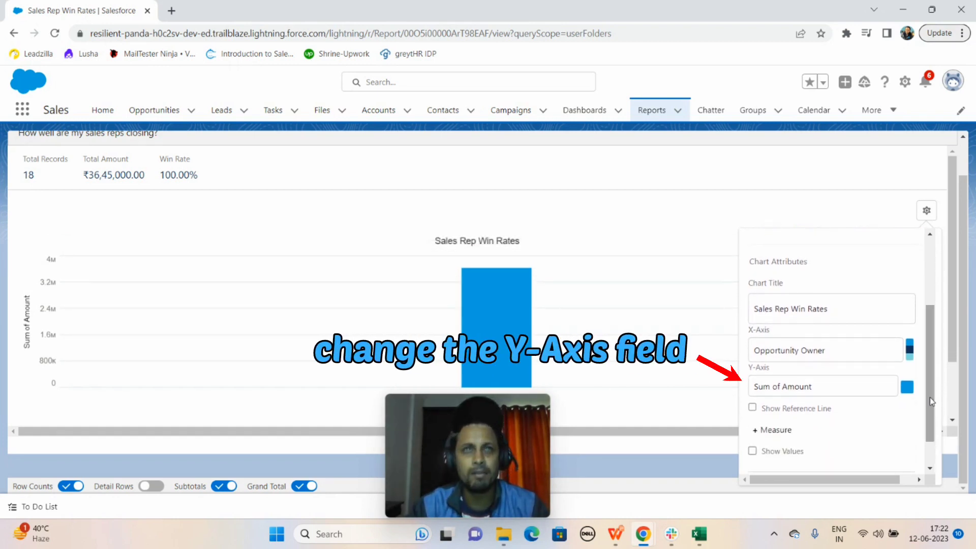
left_click(842, 388)
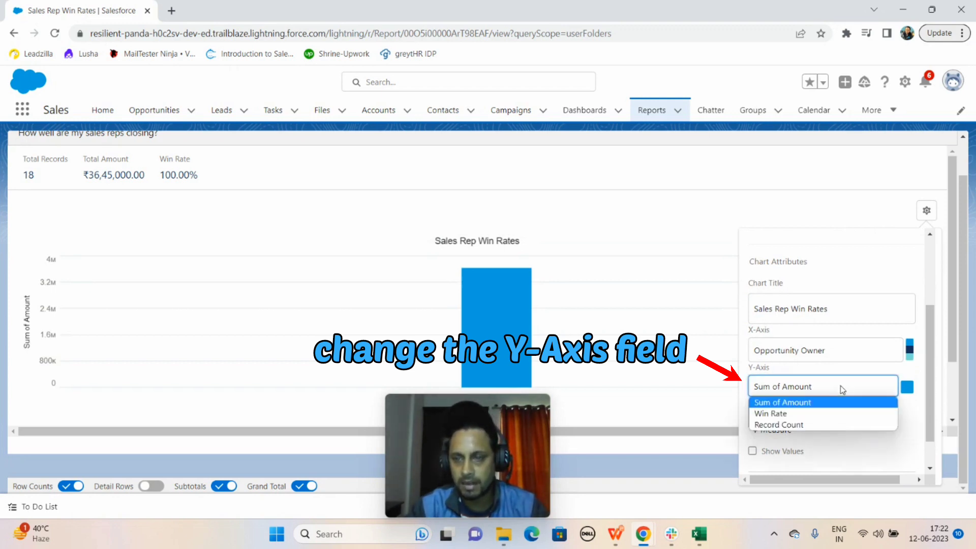
left_click(773, 414)
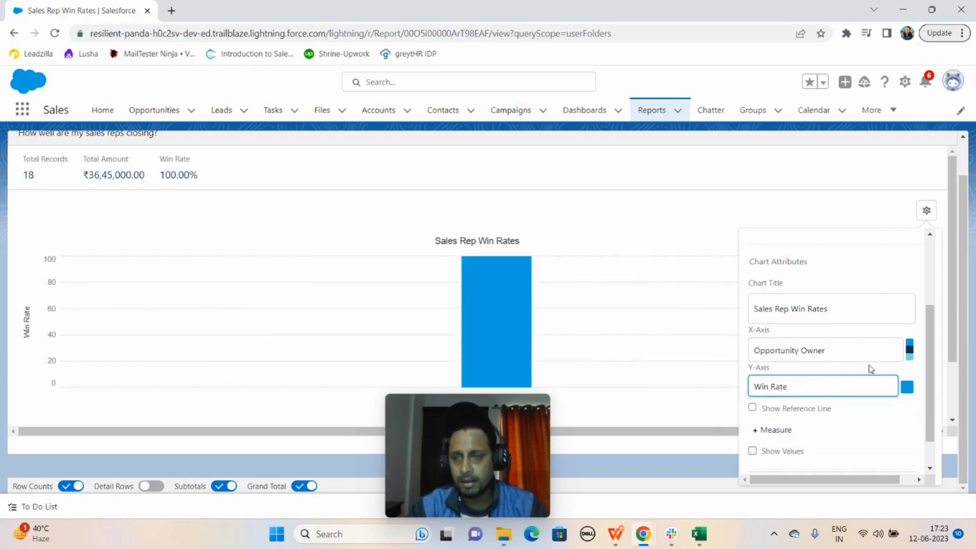
scroll(932, 393, "down", 1)
scroll(932, 393, "down", 1)
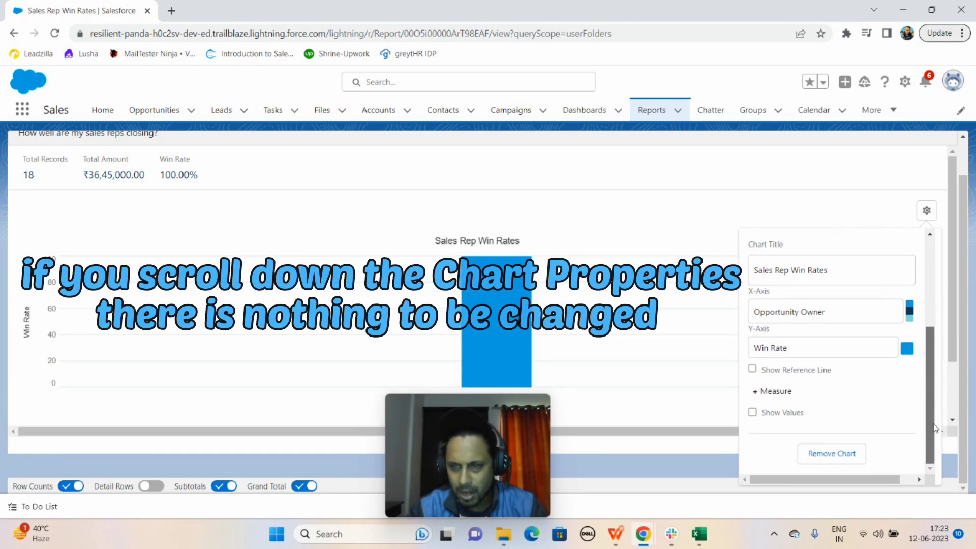
left_click_drag(933, 428, 926, 287)
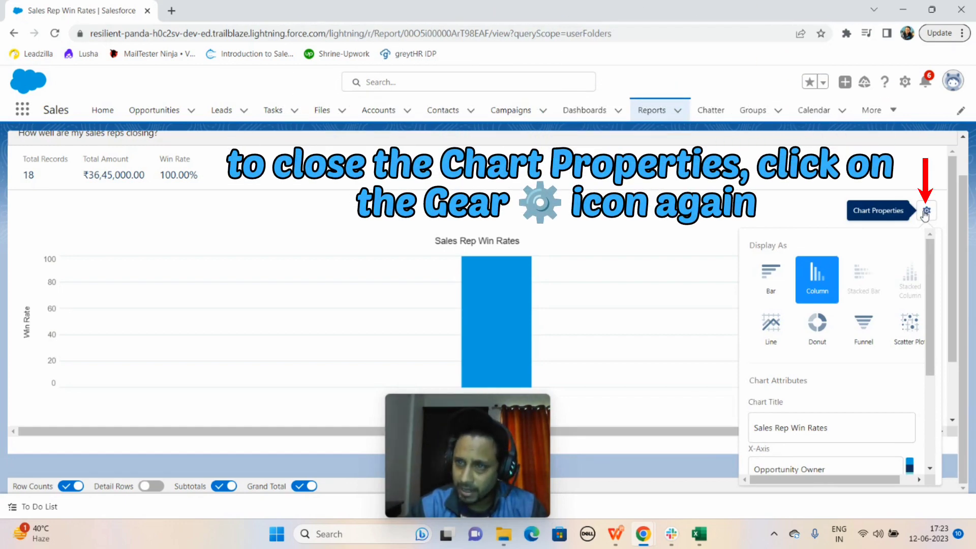
left_click(926, 211)
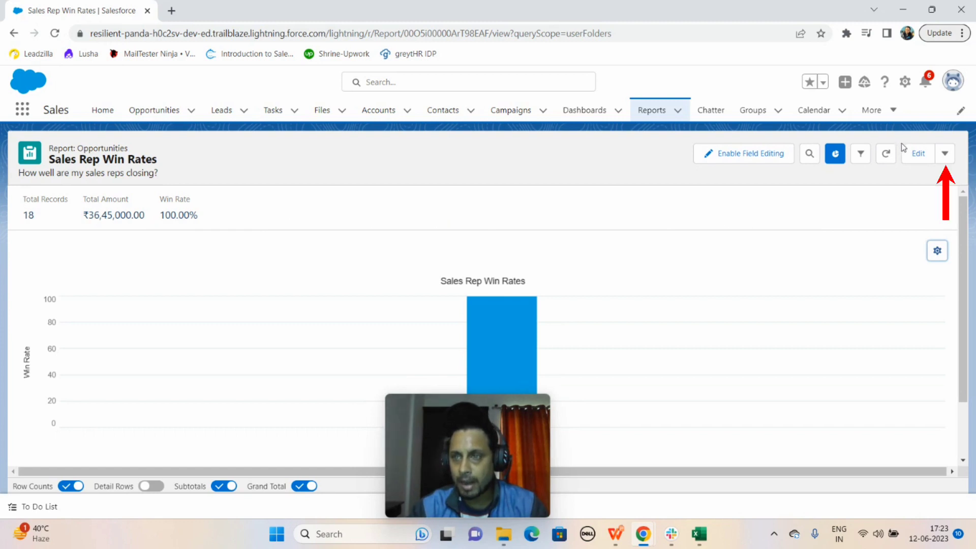
Save the Sales Rep Win Rates report with its new column chart
left_click(945, 154)
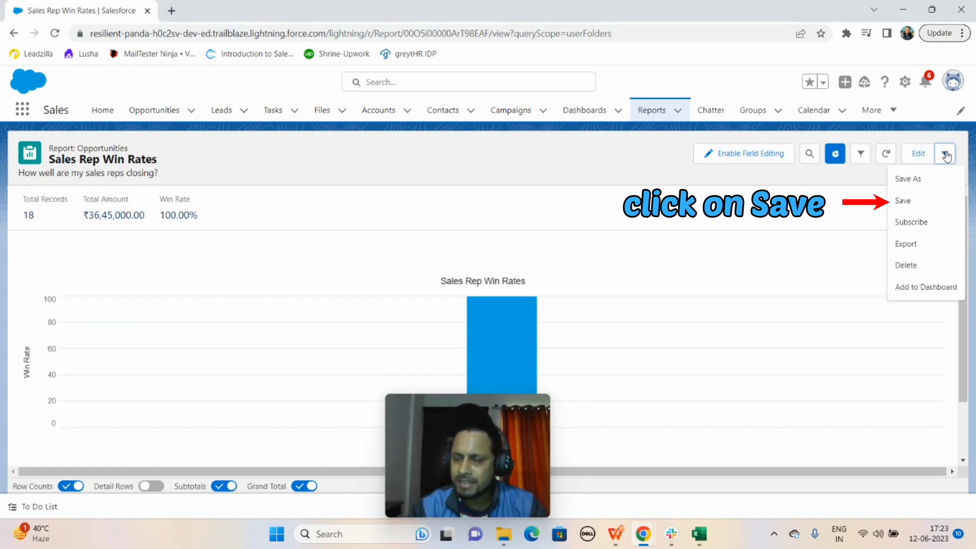
left_click(904, 202)
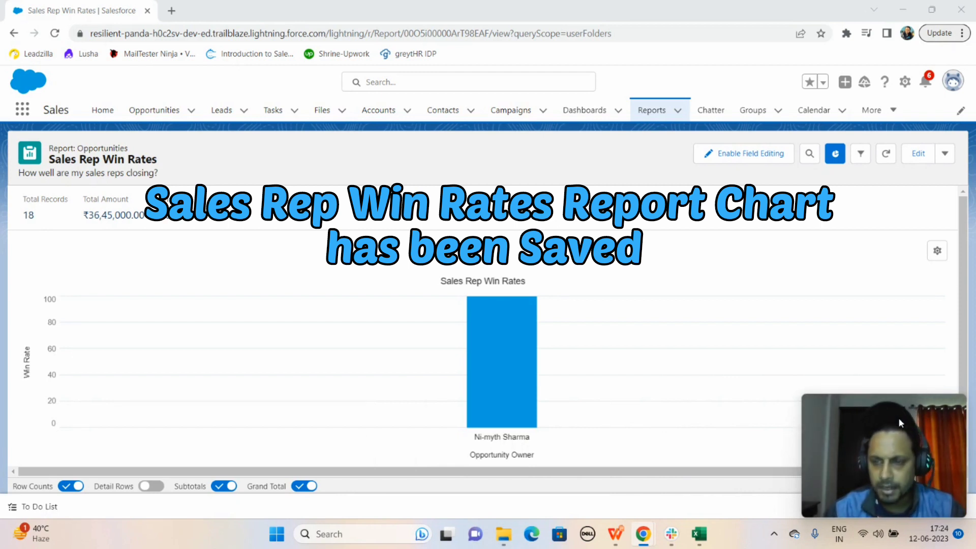
scroll(898, 417, "down", 1)
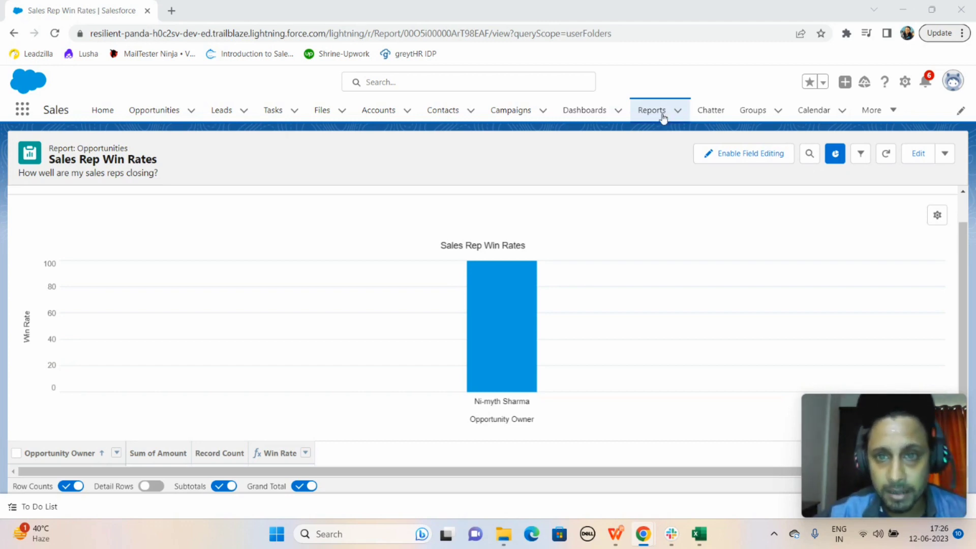
Start a new dashboard and name it "Global Sales Dashboard"
left_click(587, 113)
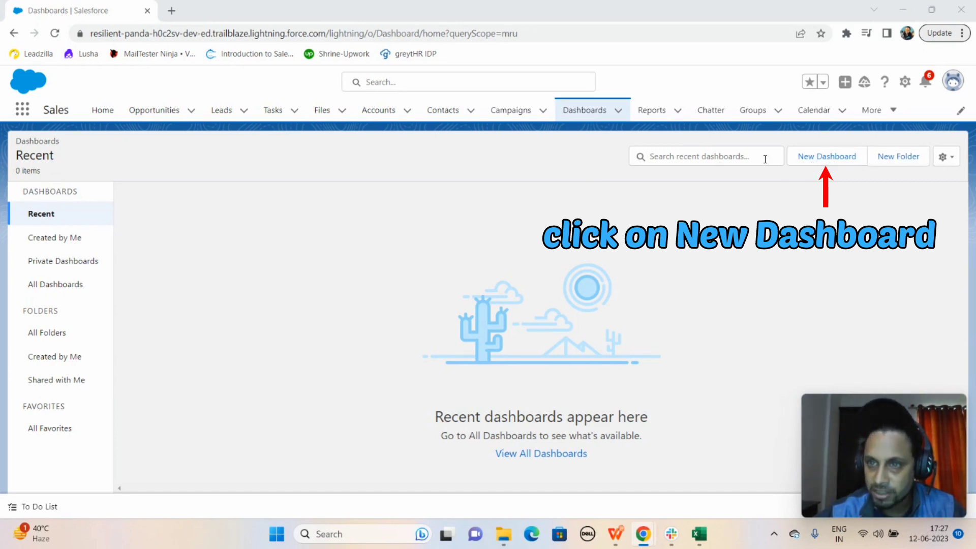
left_click(824, 159)
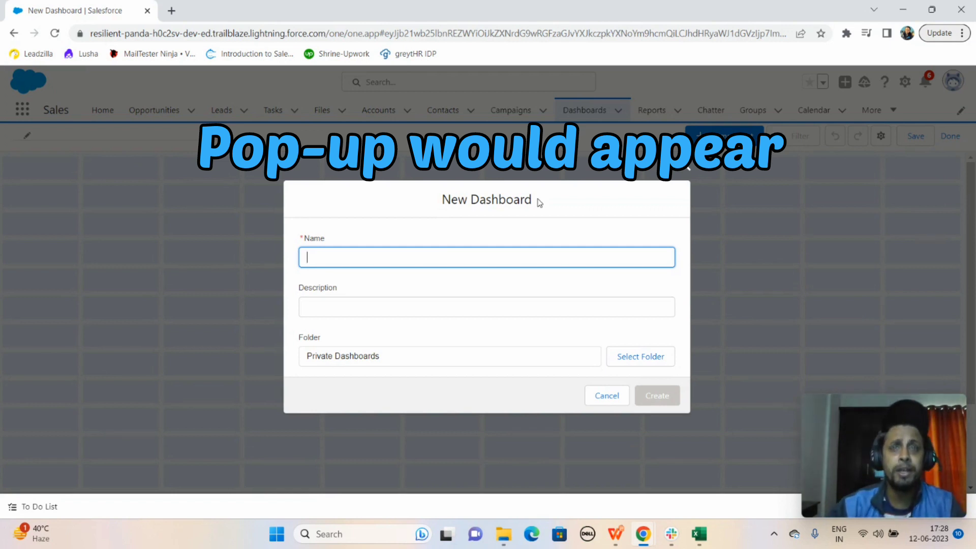
left_click(411, 260)
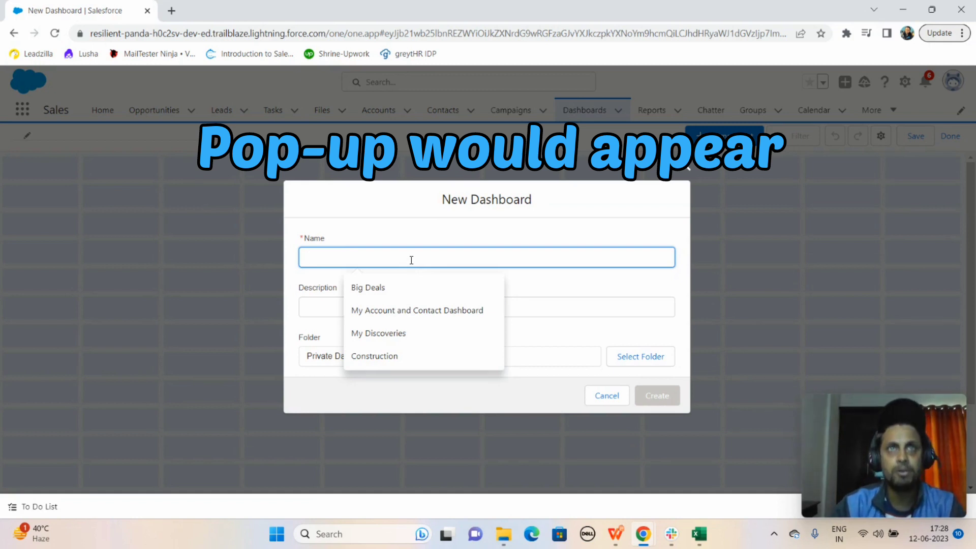
type("Global")
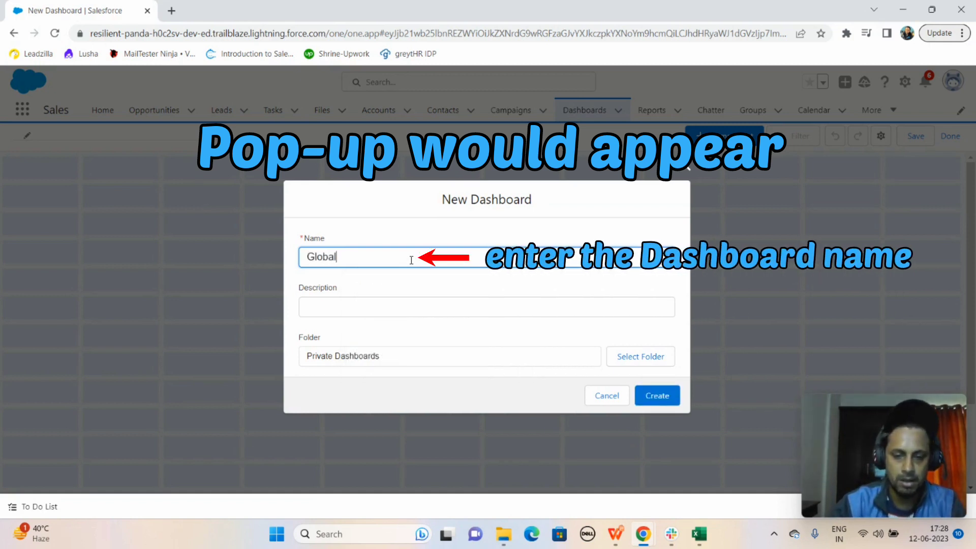
type(" Sales D")
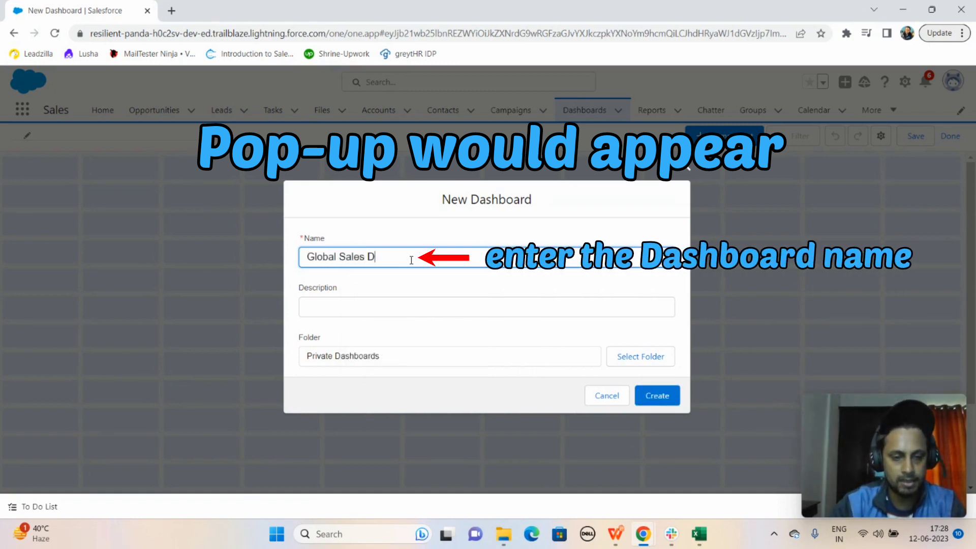
type("ashboard")
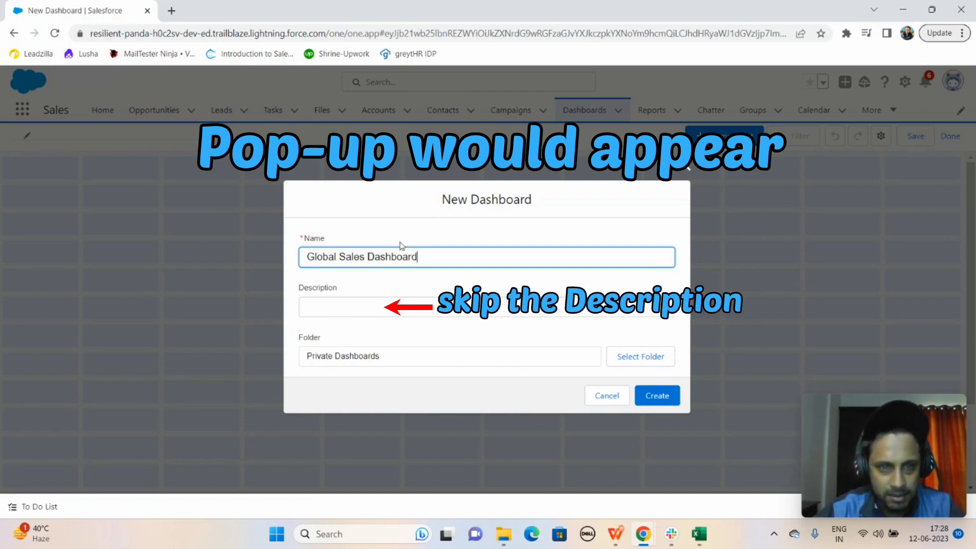
Choose the Global Sales Dashboards folder as the location for the new dashboard
left_click(644, 359)
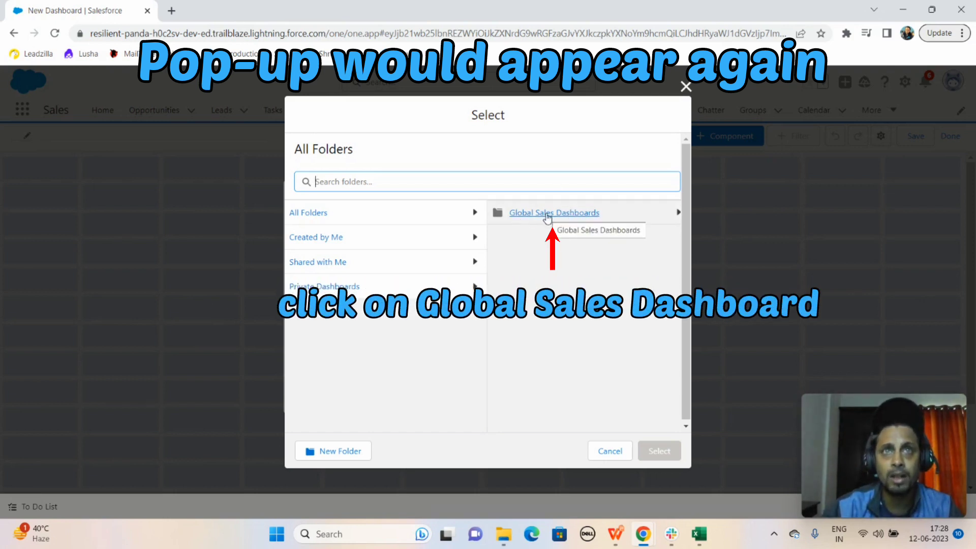
left_click(551, 217)
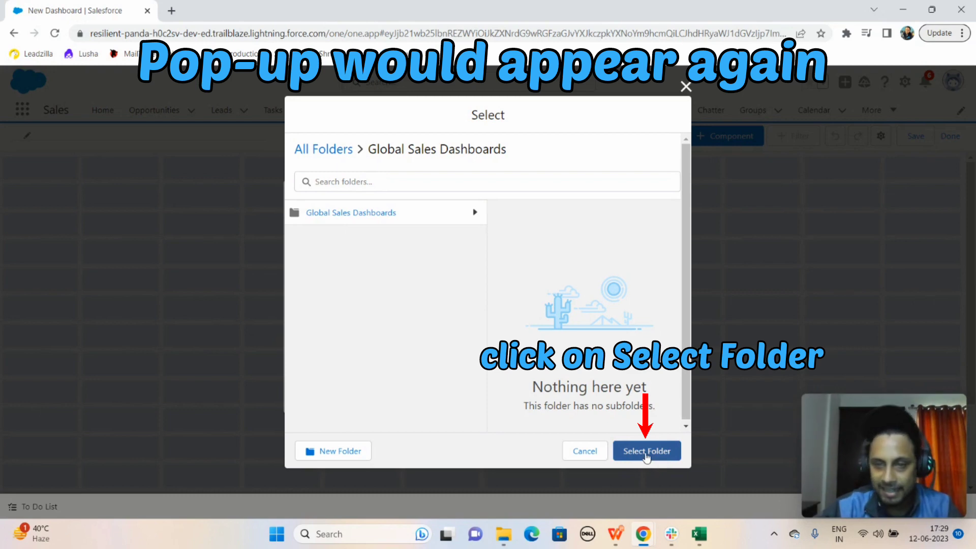
left_click(656, 459)
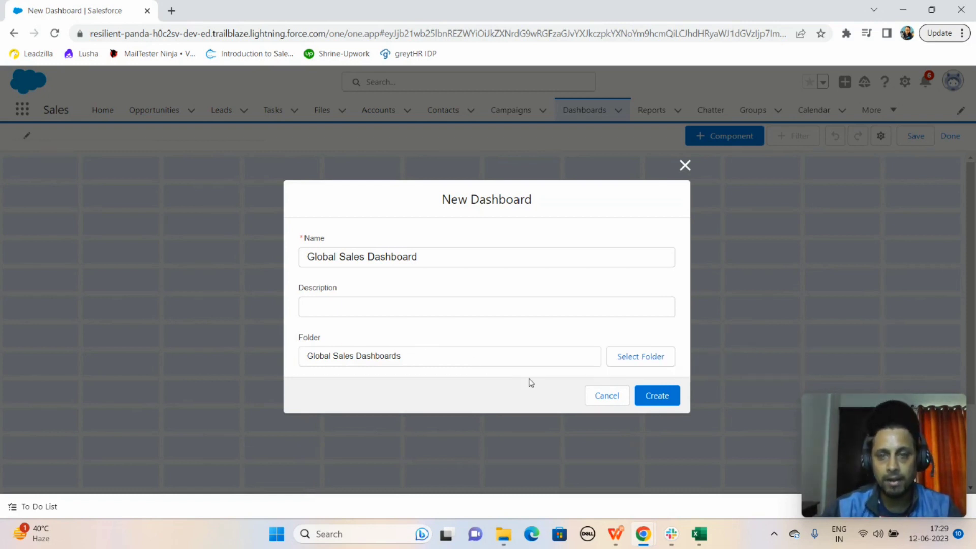
Create the dashboard and start a new component based on the Opportunities by Rep report
left_click(663, 396)
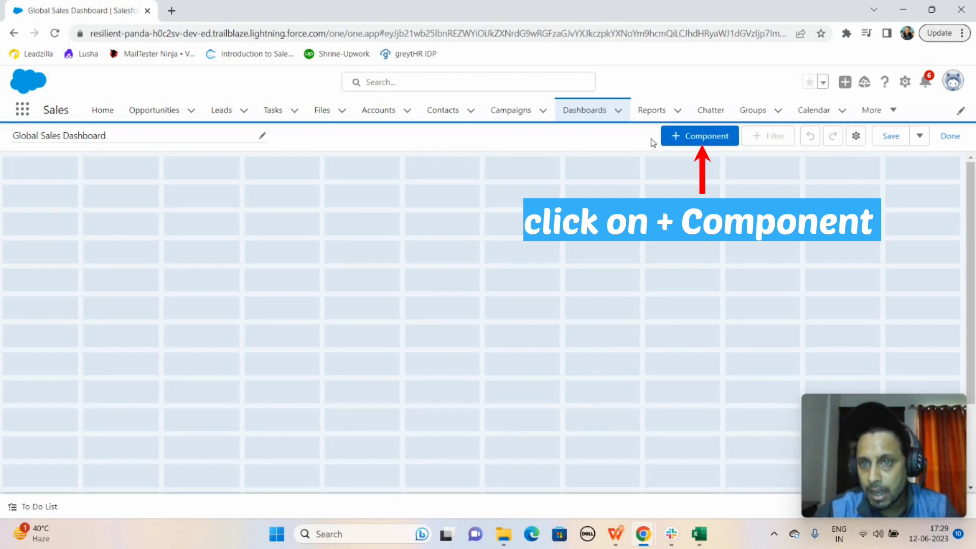
left_click(690, 138)
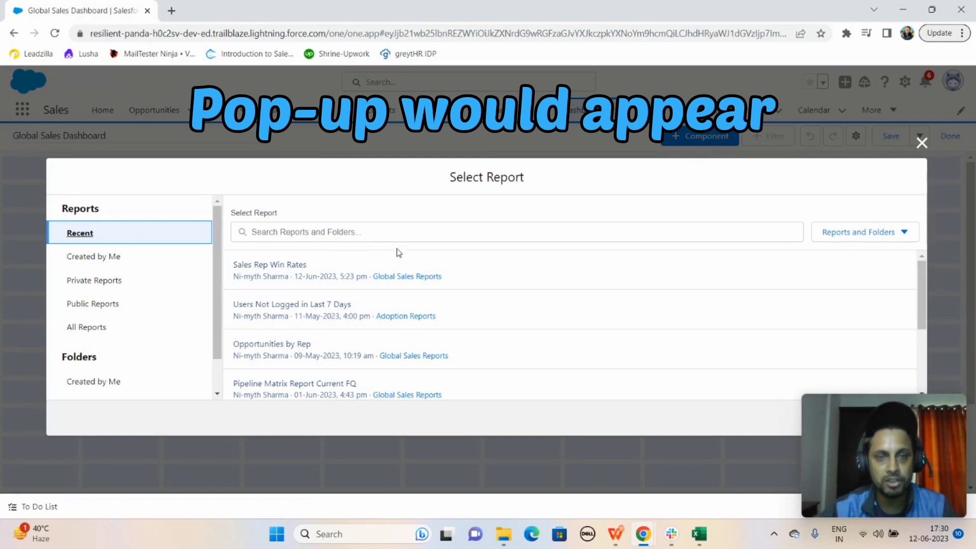
left_click(334, 232)
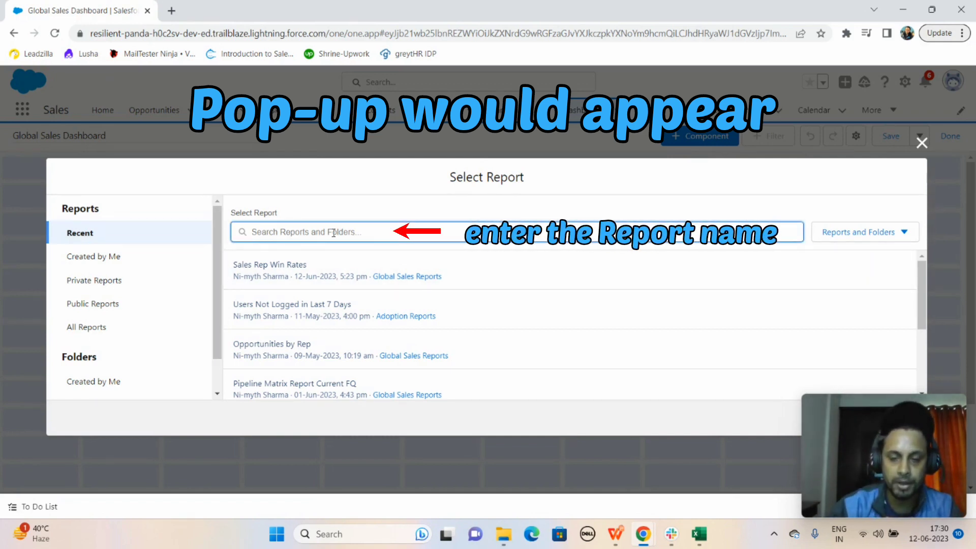
type("oppo")
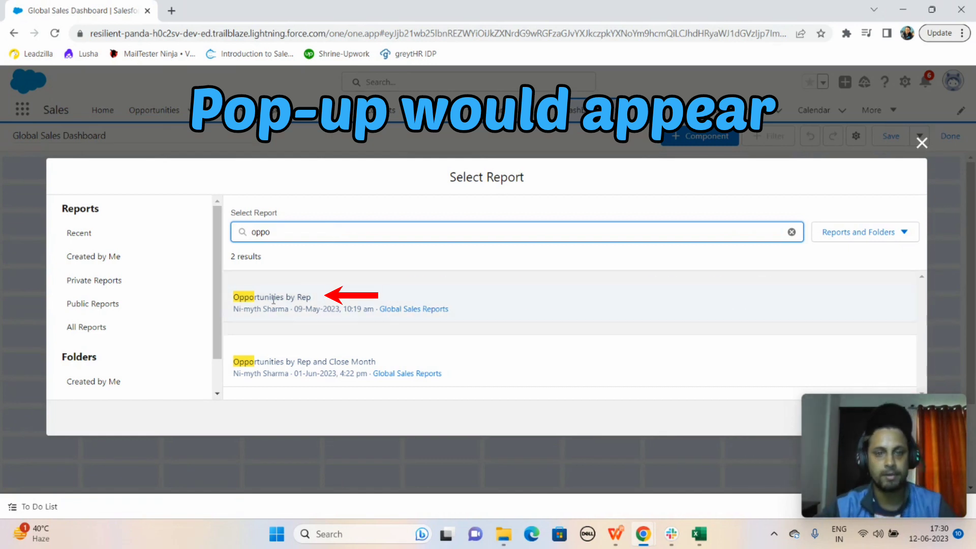
left_click(272, 297)
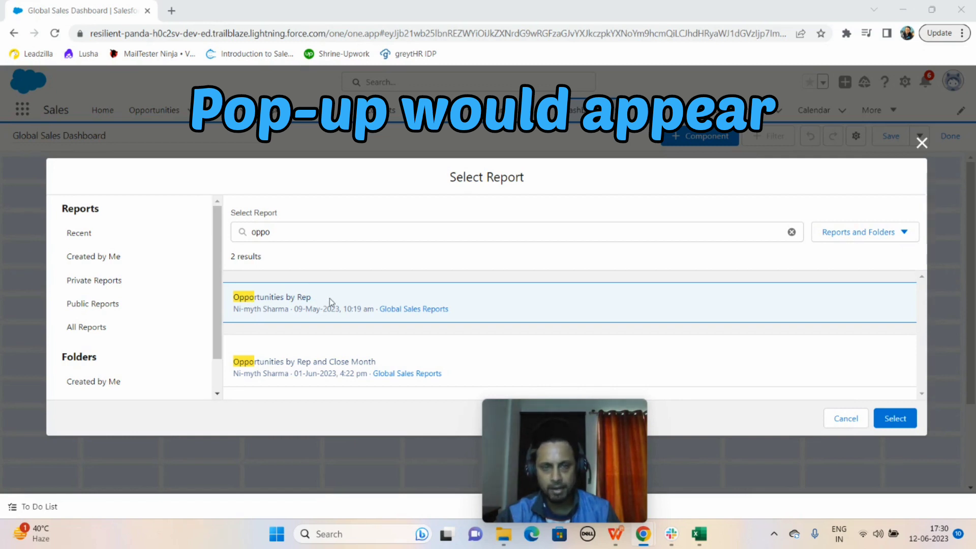
left_click(895, 419)
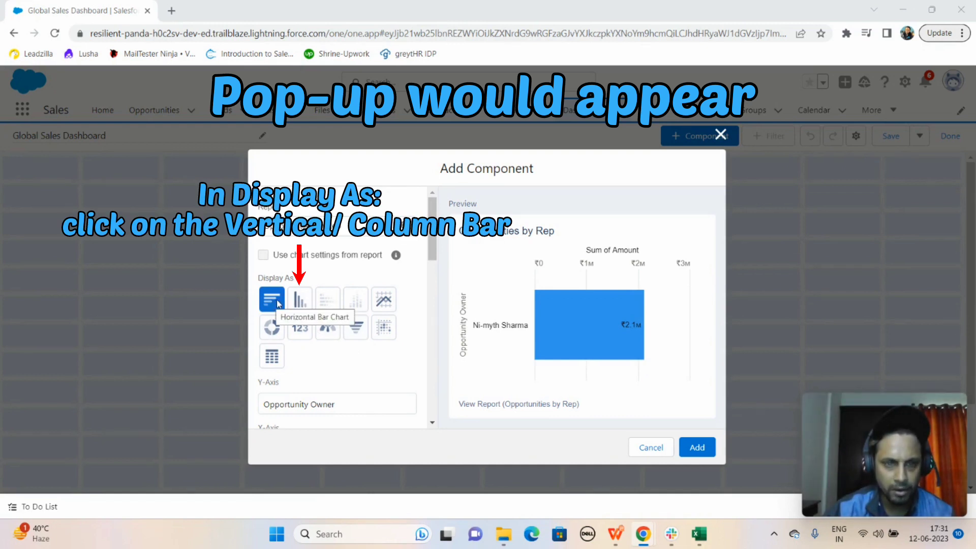
Display the component as a vertical bar chart with Record Count on the Y-axis
left_click(306, 303)
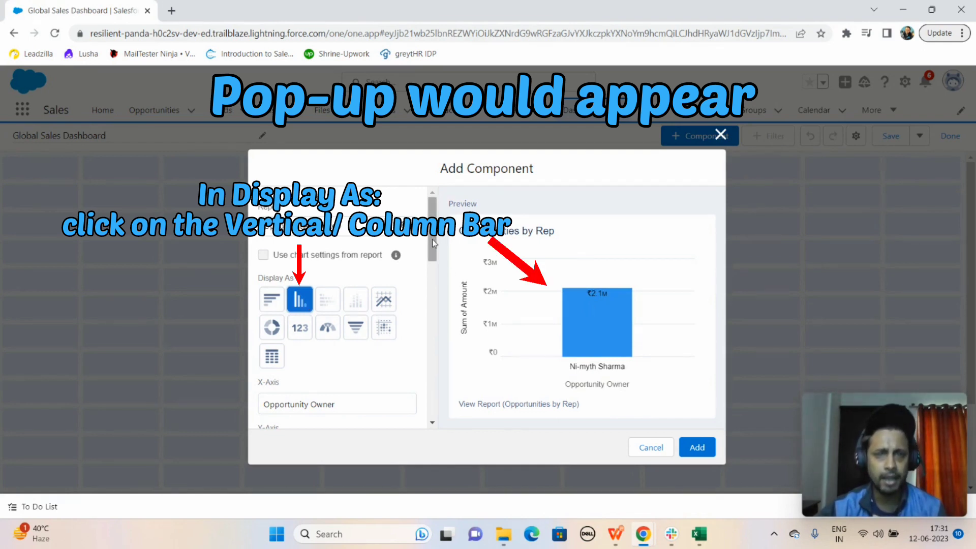
left_click_drag(432, 242, 435, 277)
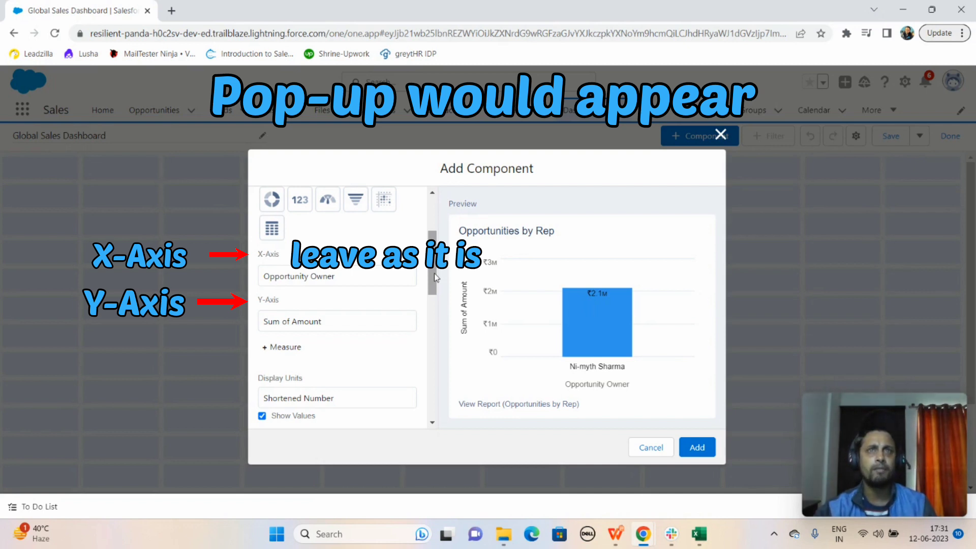
left_click(330, 322)
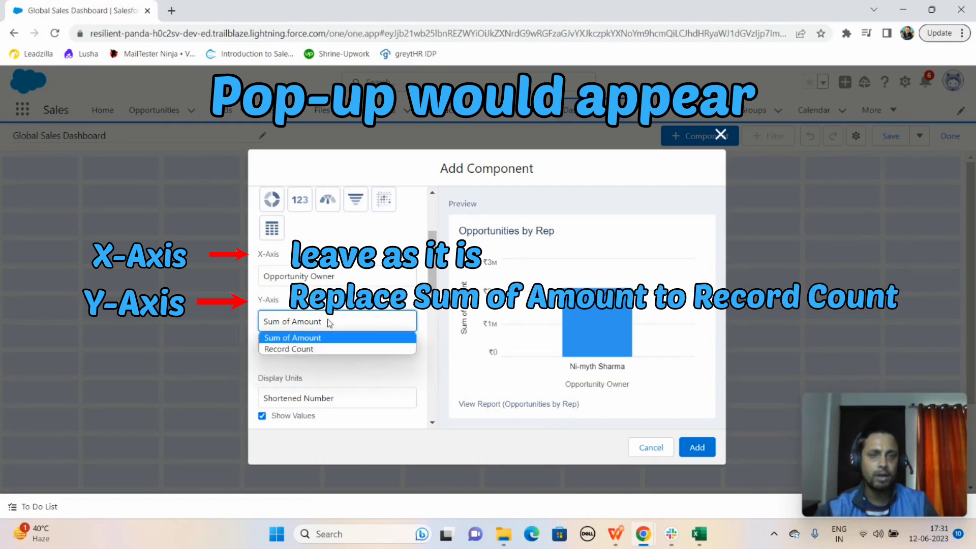
left_click(296, 350)
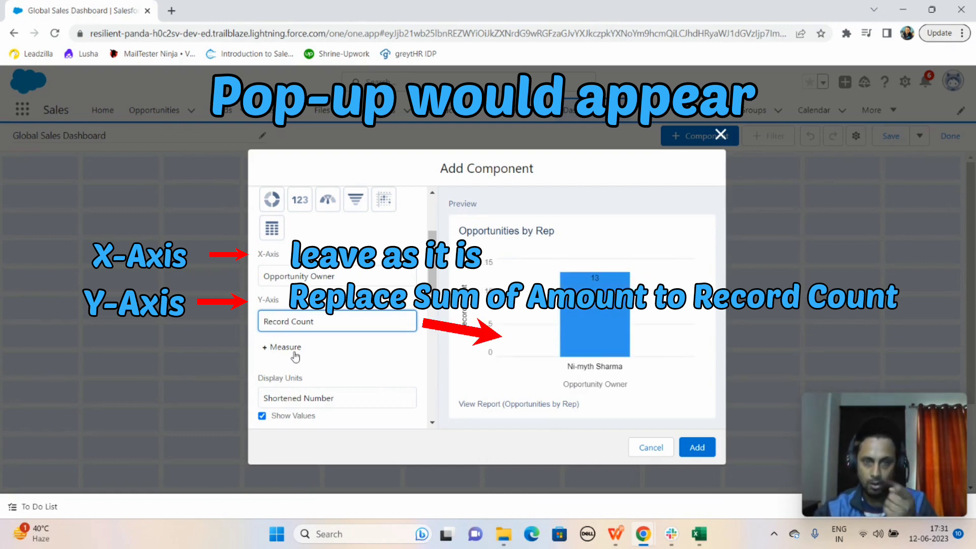
Replace the component's title with "Sales Pipeline"
left_click_drag(428, 276, 429, 304)
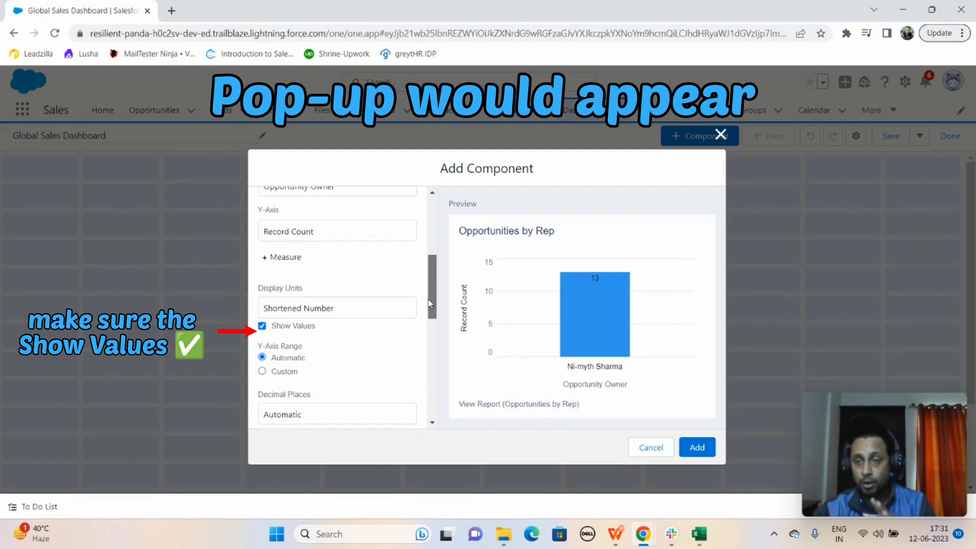
left_click_drag(429, 304, 428, 300)
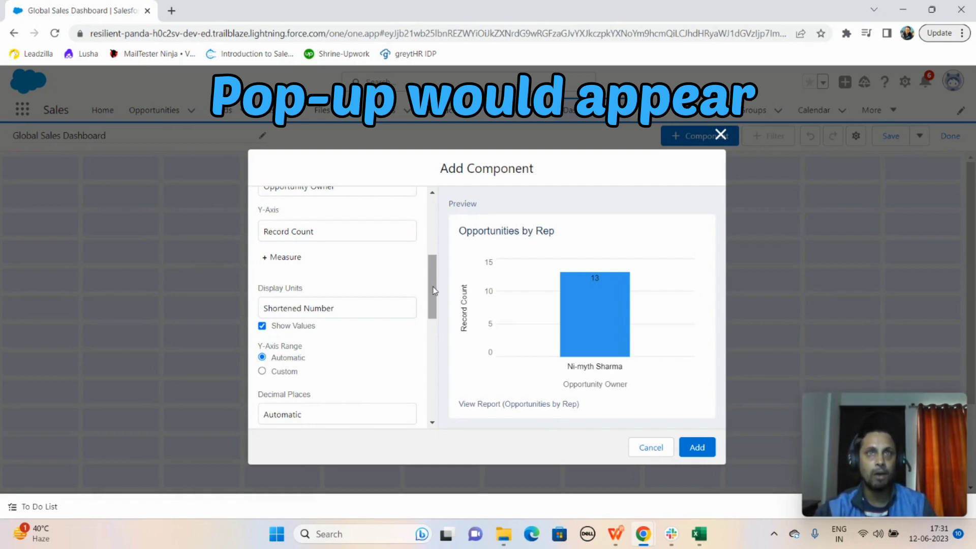
left_click_drag(434, 290, 431, 359)
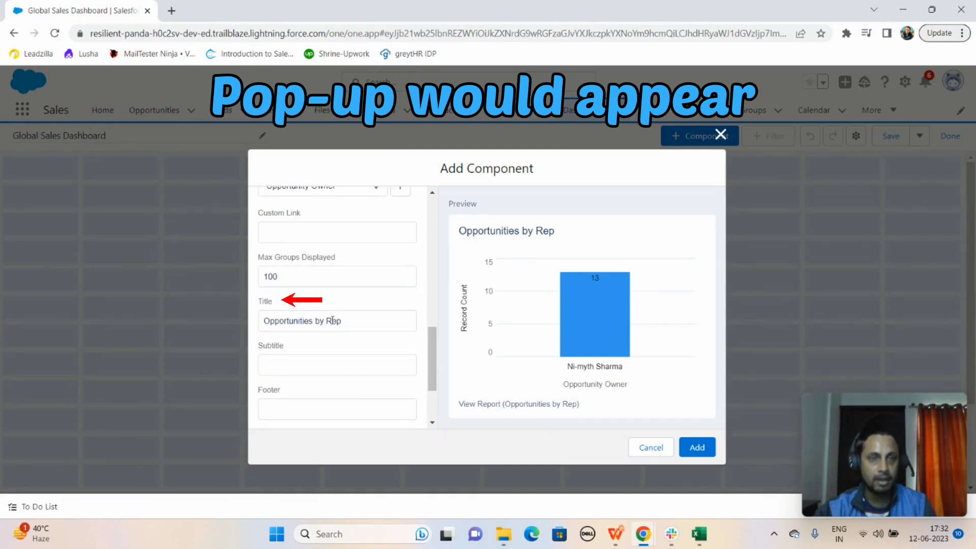
left_click(360, 323)
key("ctrl+a")
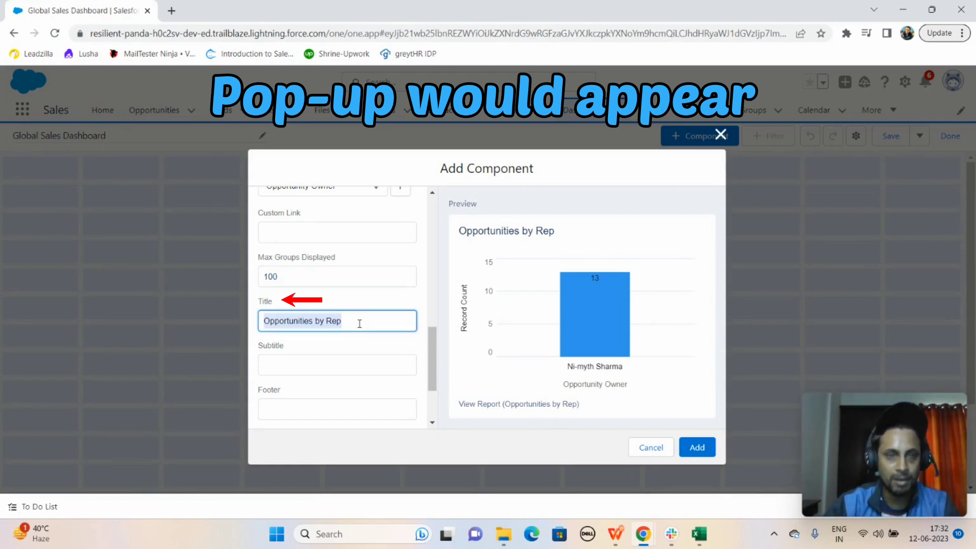
type("Sal")
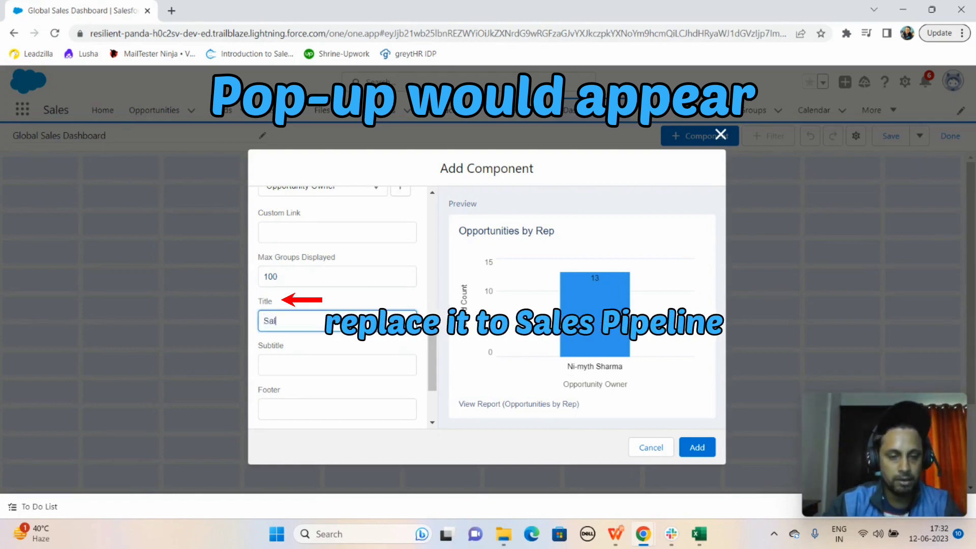
type("es Pi")
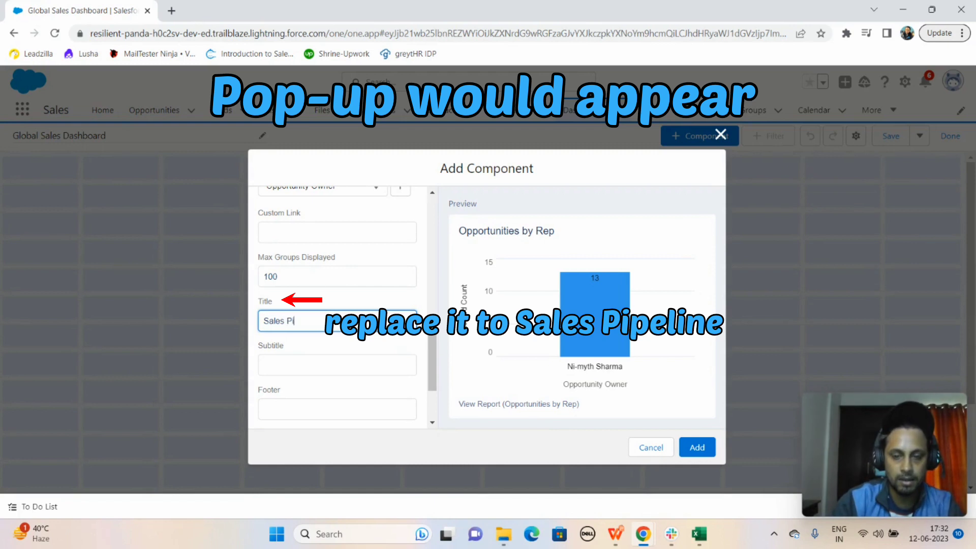
type("peline")
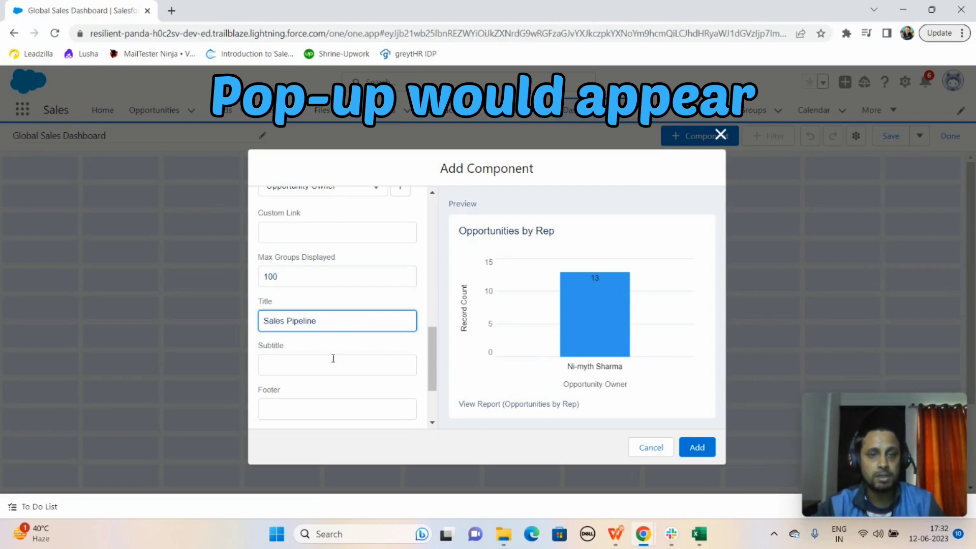
Enter "Number of Open Opportunities by Rep" as the component's subtitle
left_click(314, 363)
type("mb")
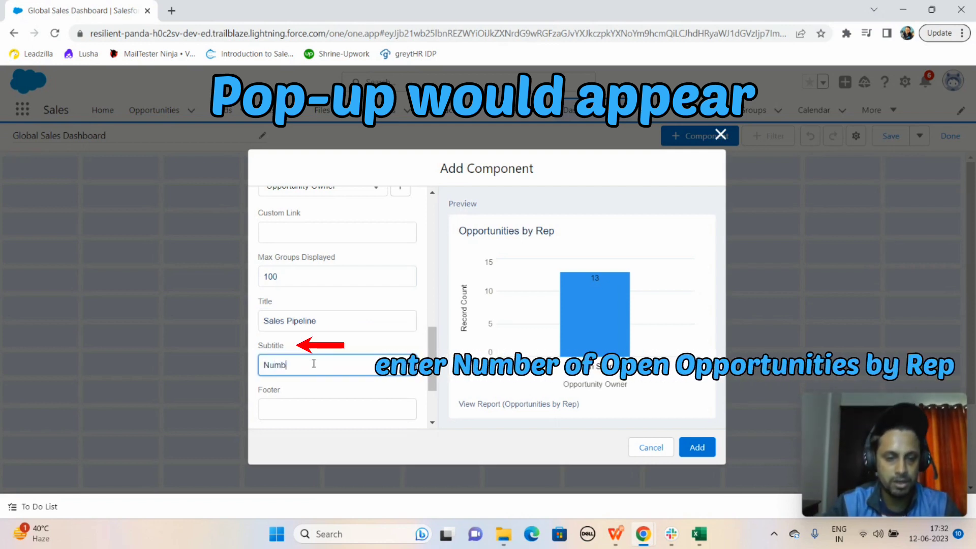
type("er o")
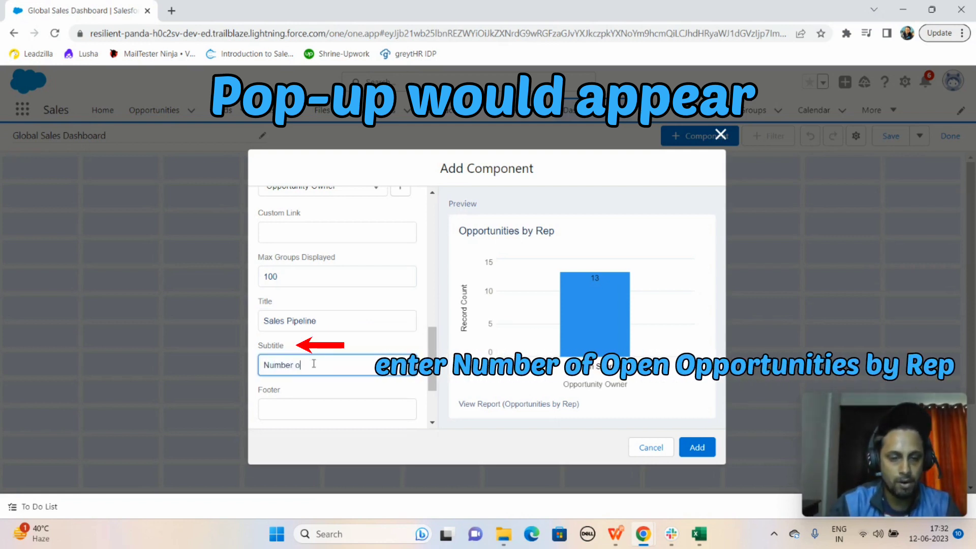
type("f Open O")
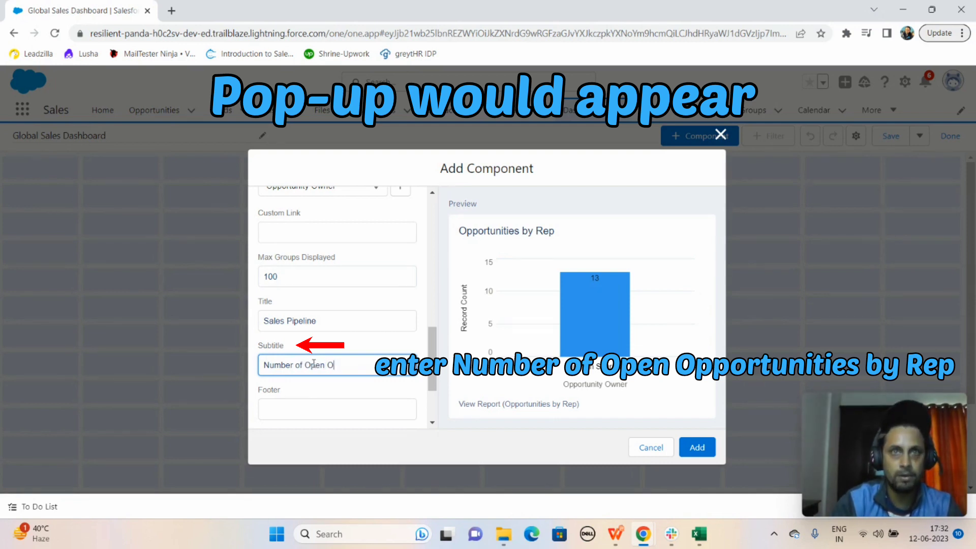
type("pportun")
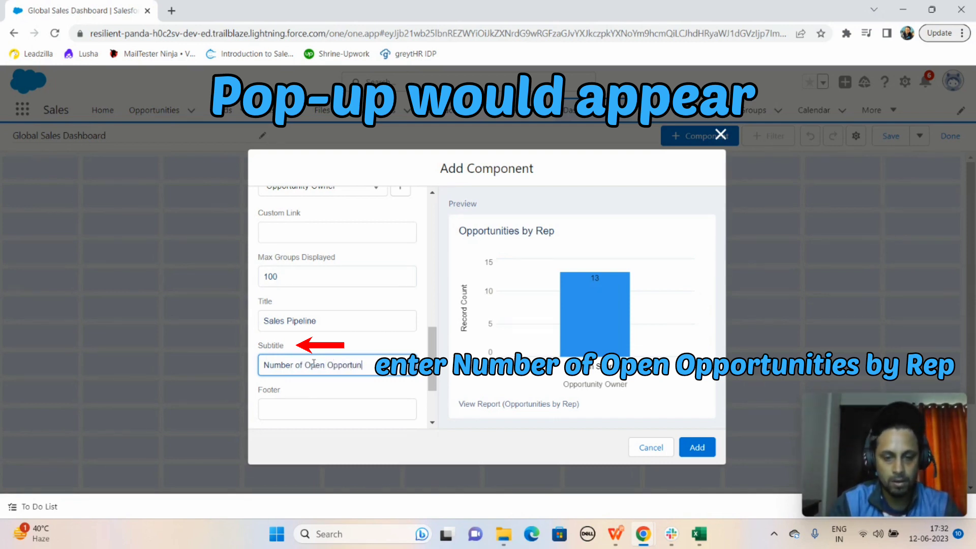
type("ities by Rep")
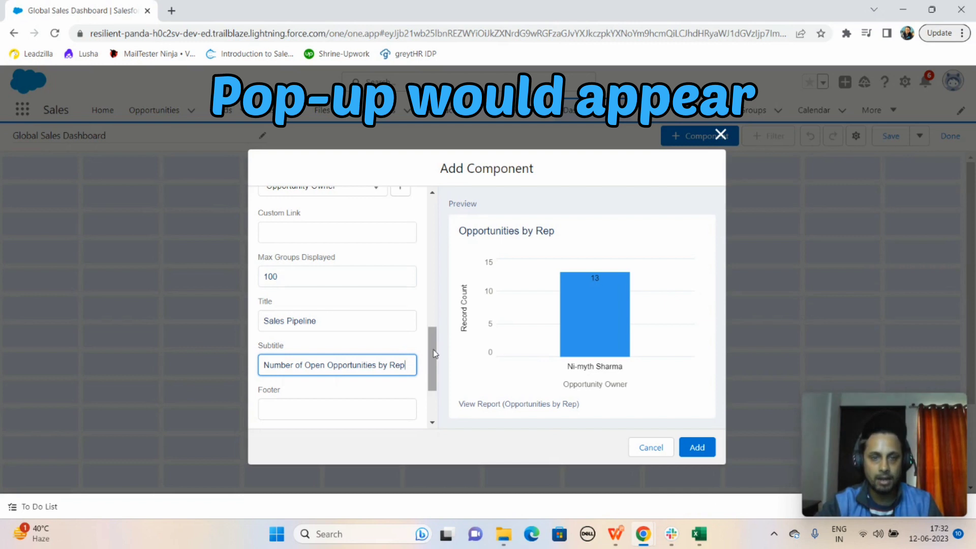
Add the configured Sales Pipeline component to the dashboard and save the dashboard
left_click_drag(430, 369, 430, 396)
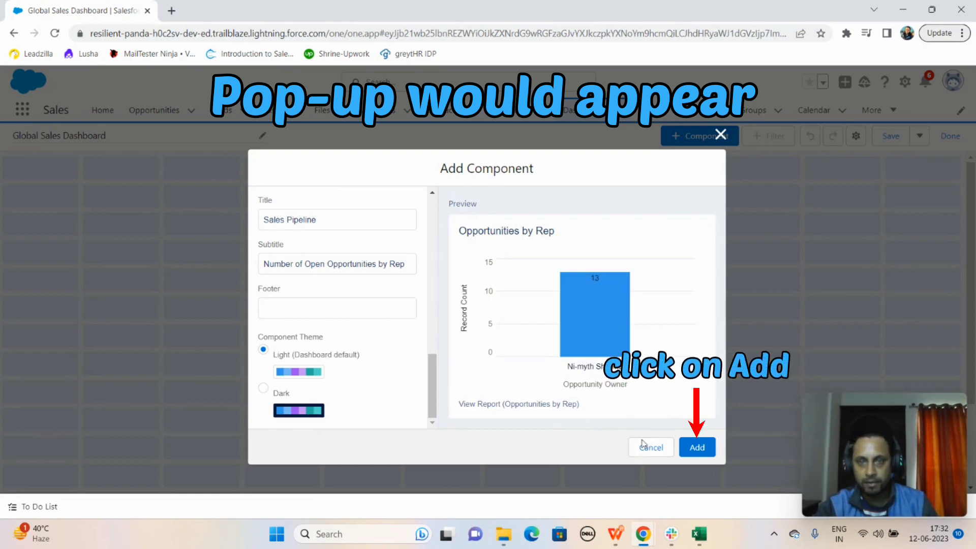
left_click(706, 450)
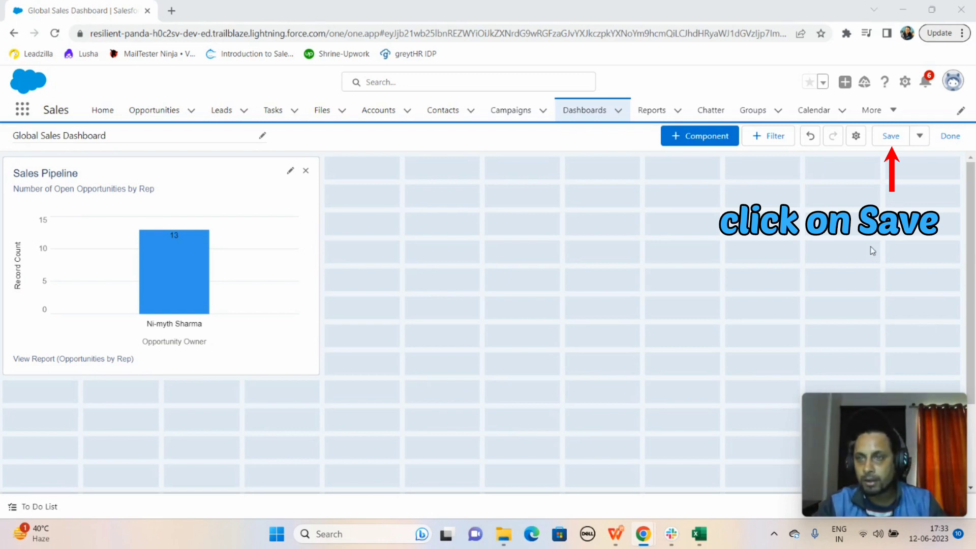
left_click(920, 137)
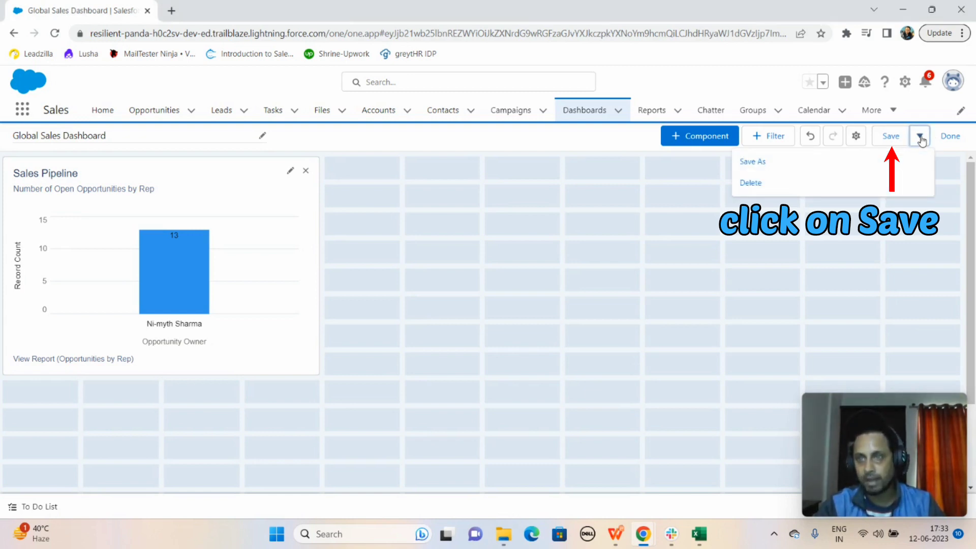
left_click(920, 137)
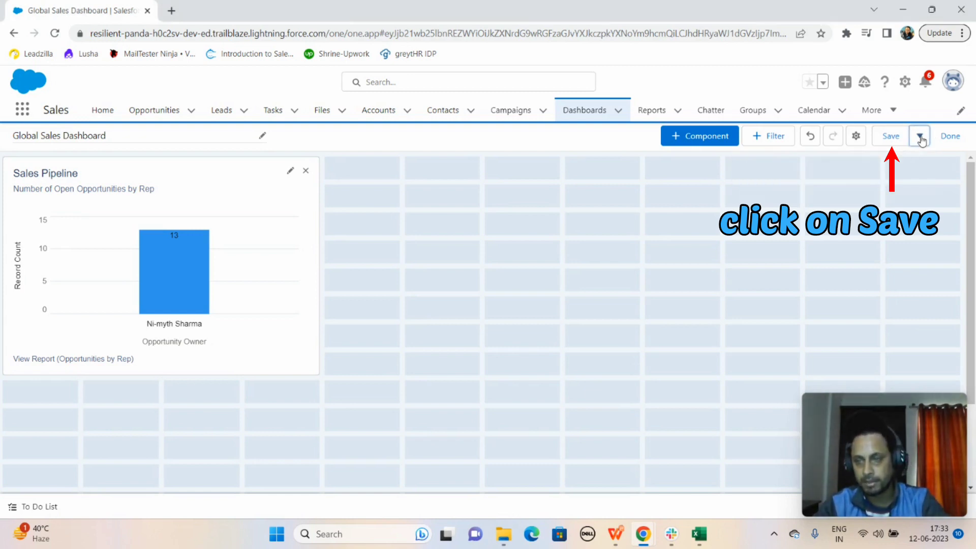
left_click(890, 140)
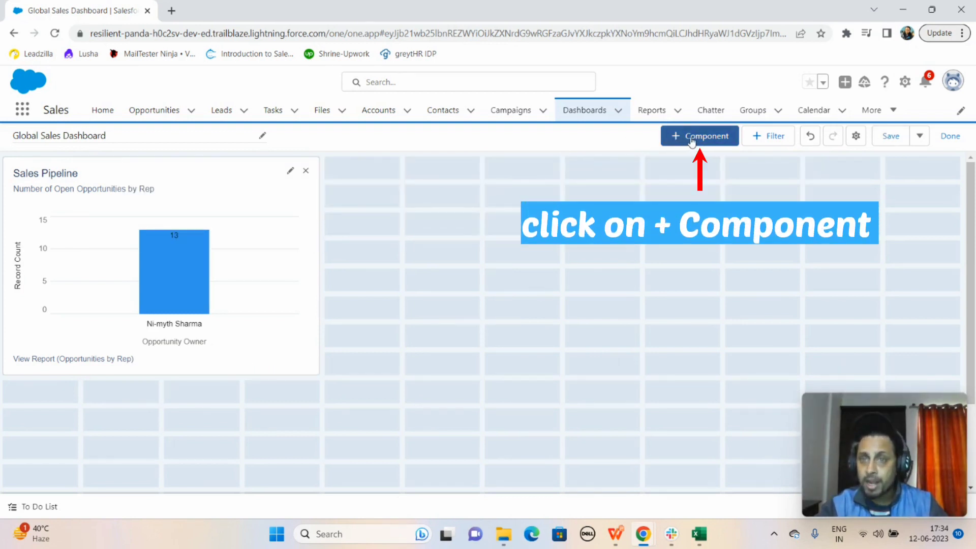
Start a second dashboard component that also uses the Opportunities by Rep report
left_click(695, 136)
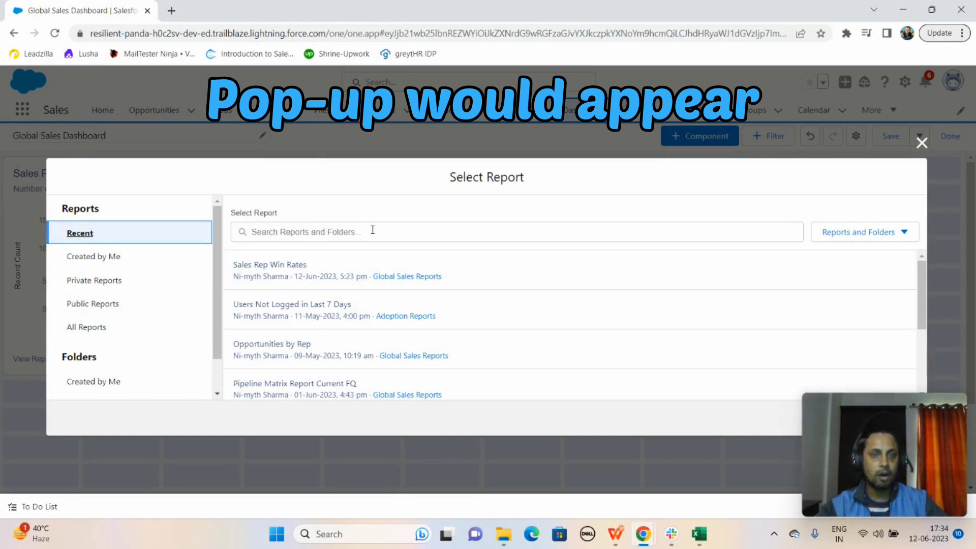
left_click(331, 232)
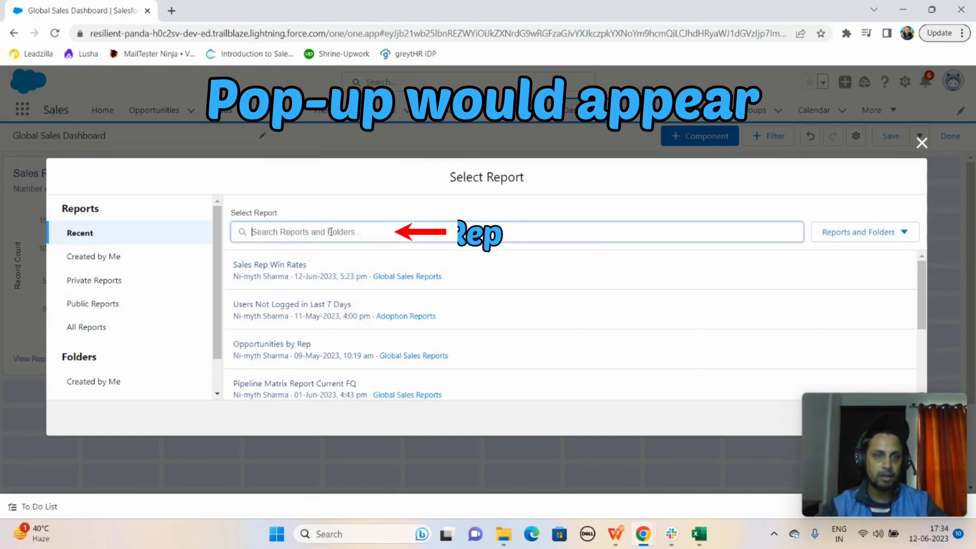
type("Oppo")
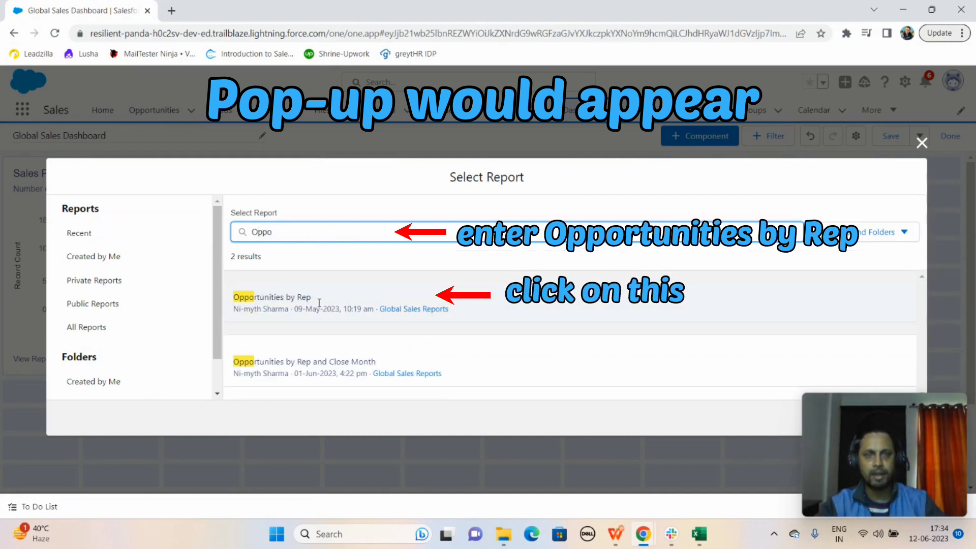
left_click(318, 303)
left_click_drag(882, 420, 710, 404)
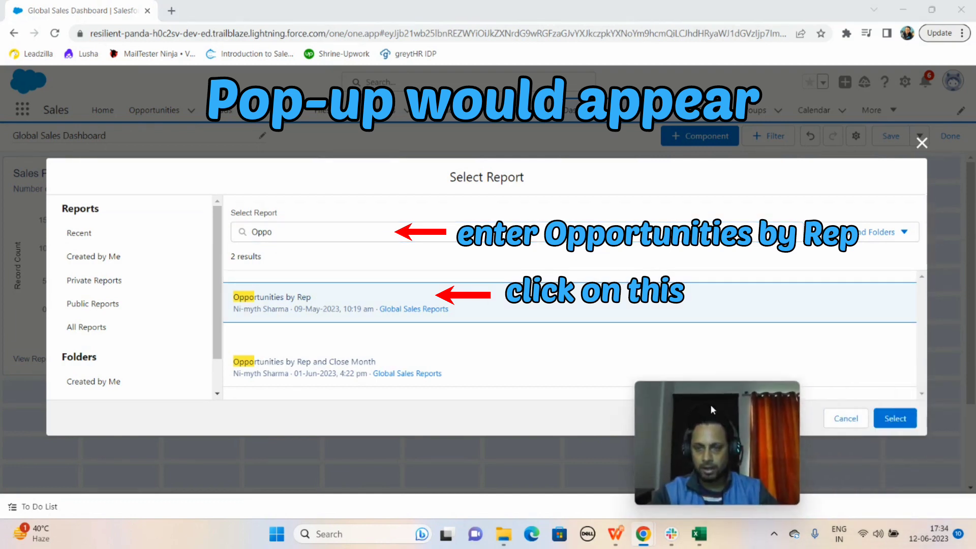
left_click(896, 419)
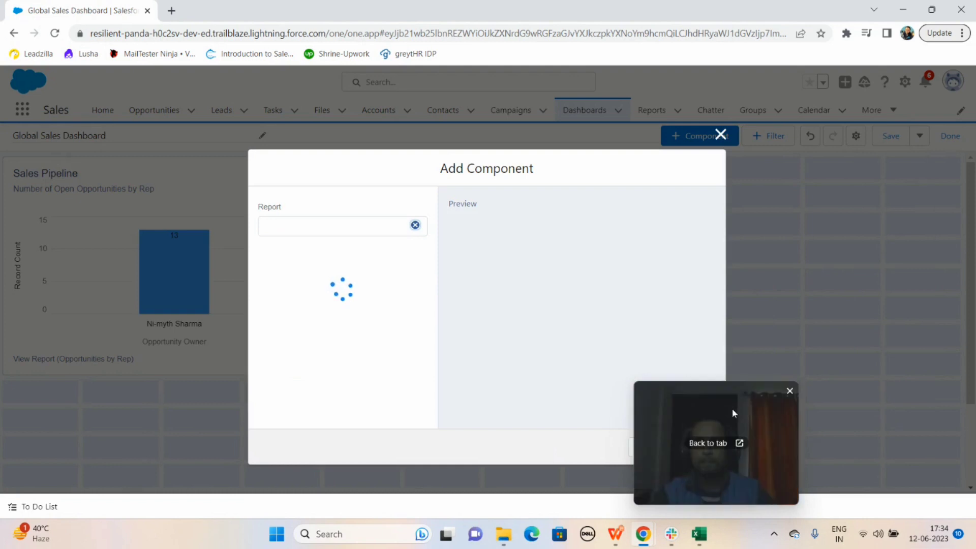
left_click_drag(731, 408, 891, 413)
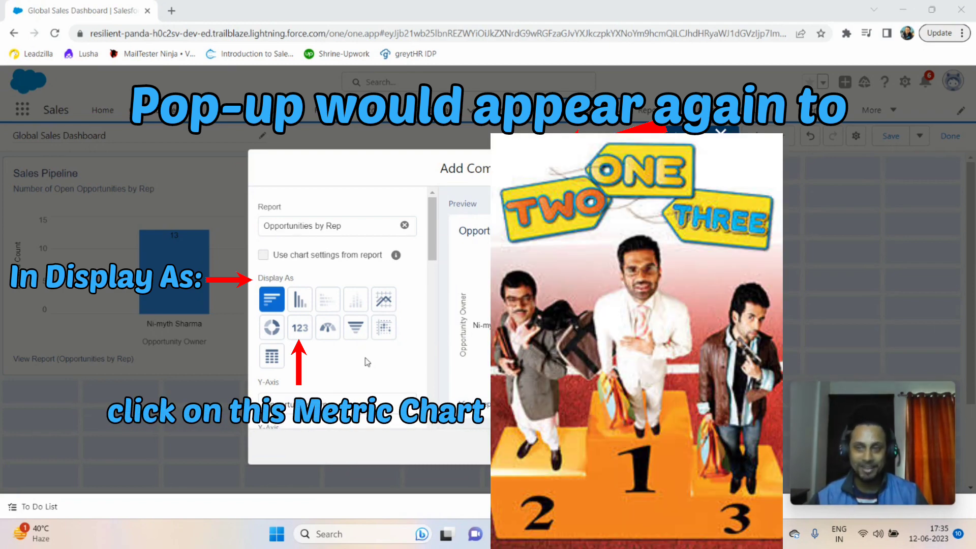
Display the new component as a metric and set its first range threshold to 1000000
left_click(299, 329)
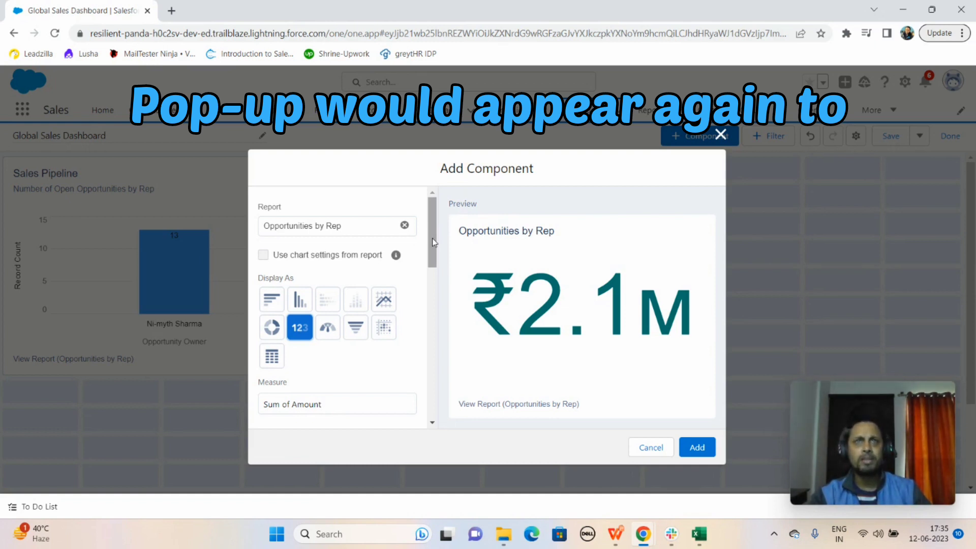
left_click_drag(432, 238, 431, 260)
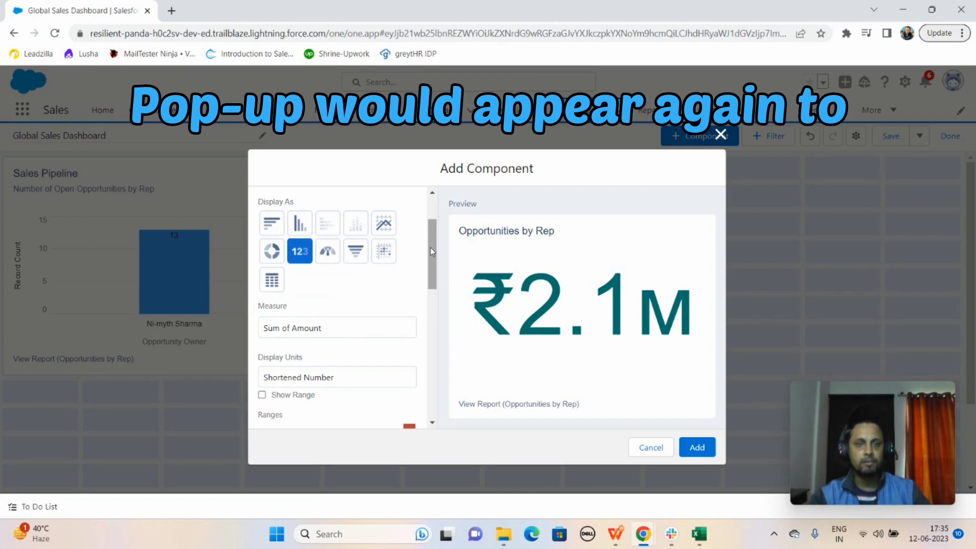
left_click_drag(430, 247, 429, 268)
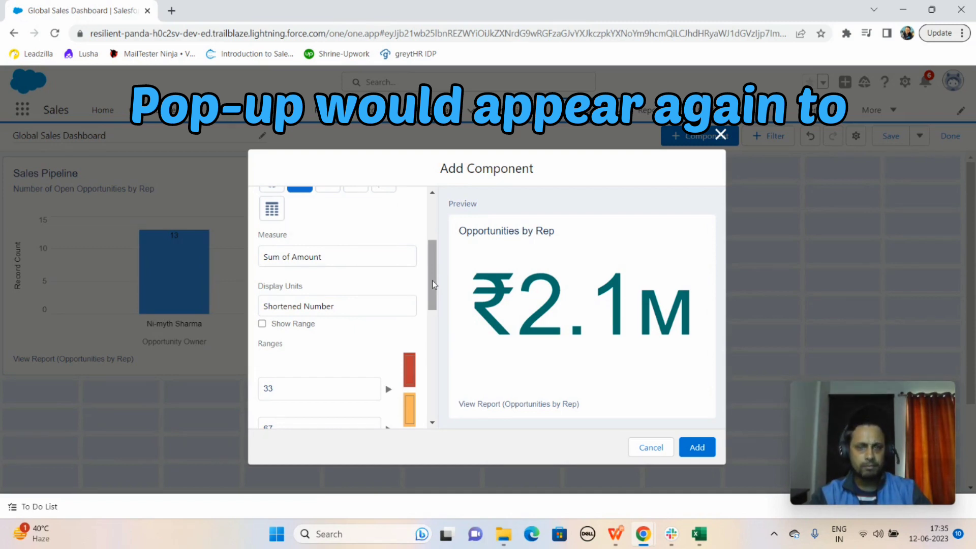
left_click_drag(432, 285, 434, 307)
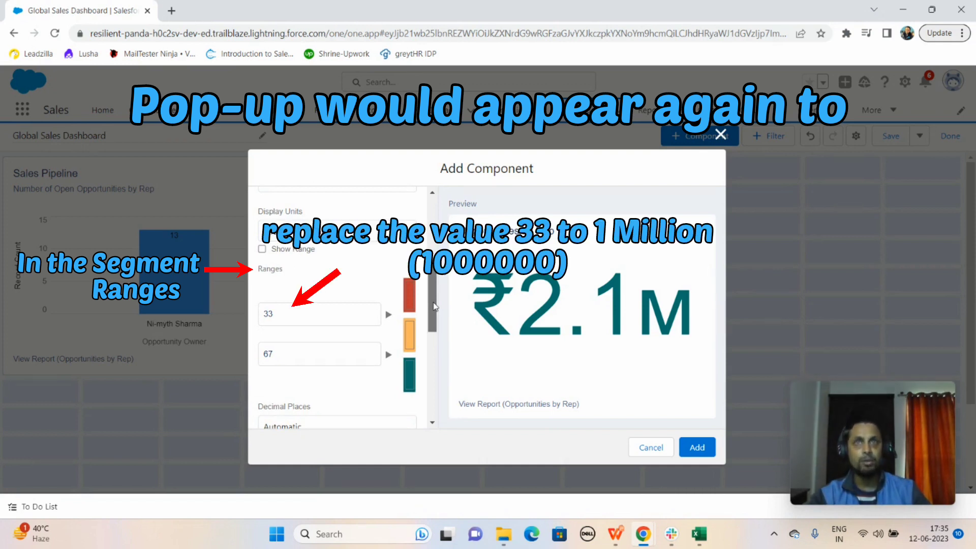
left_click(308, 319)
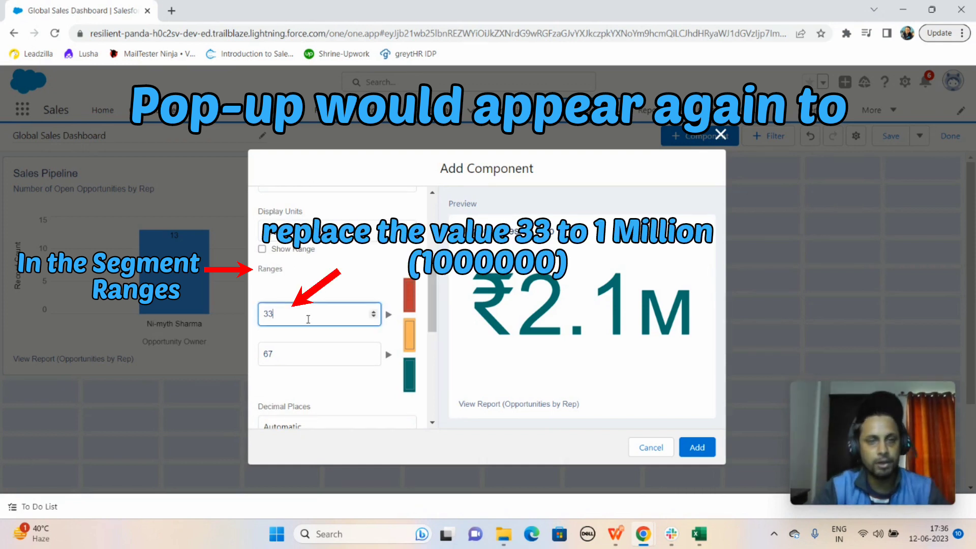
key("BackSpace")
key("BackSpace")
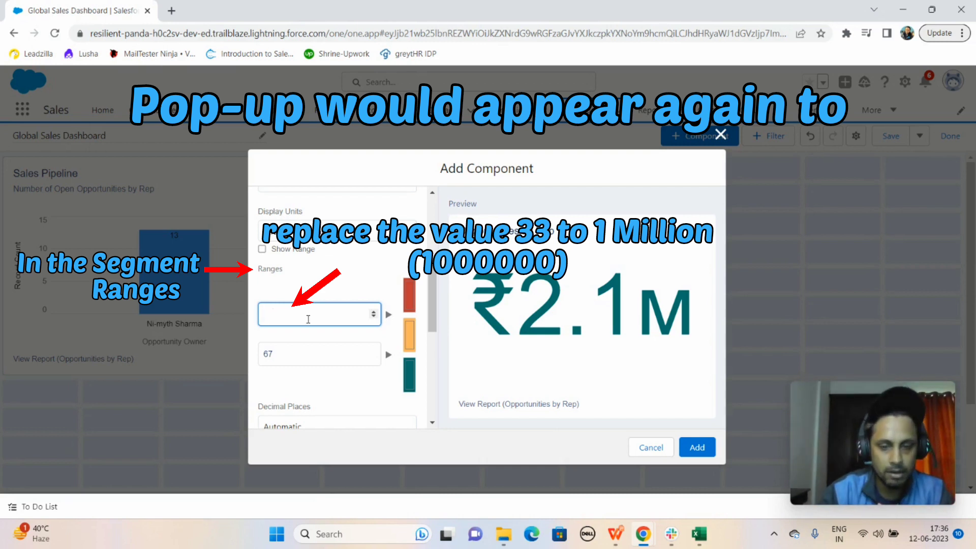
type("100000")
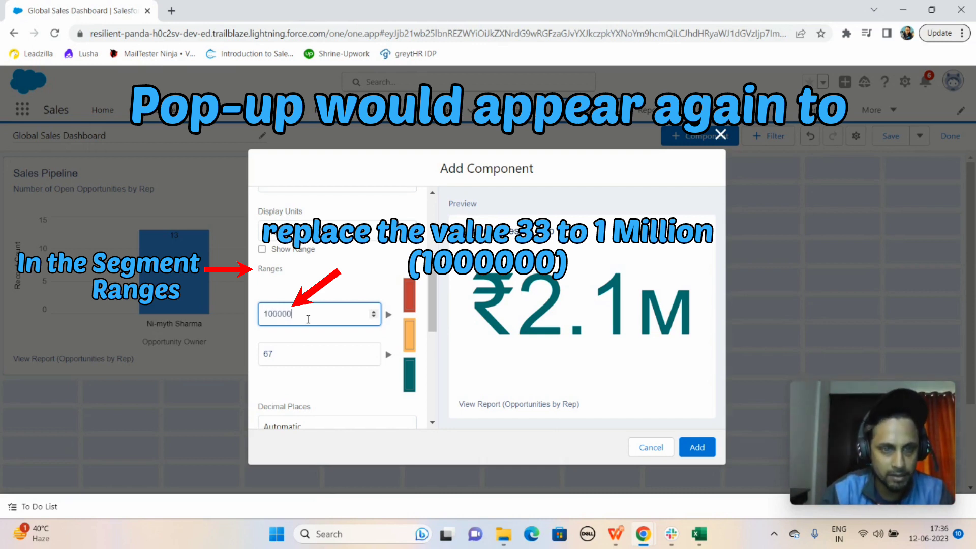
type("0")
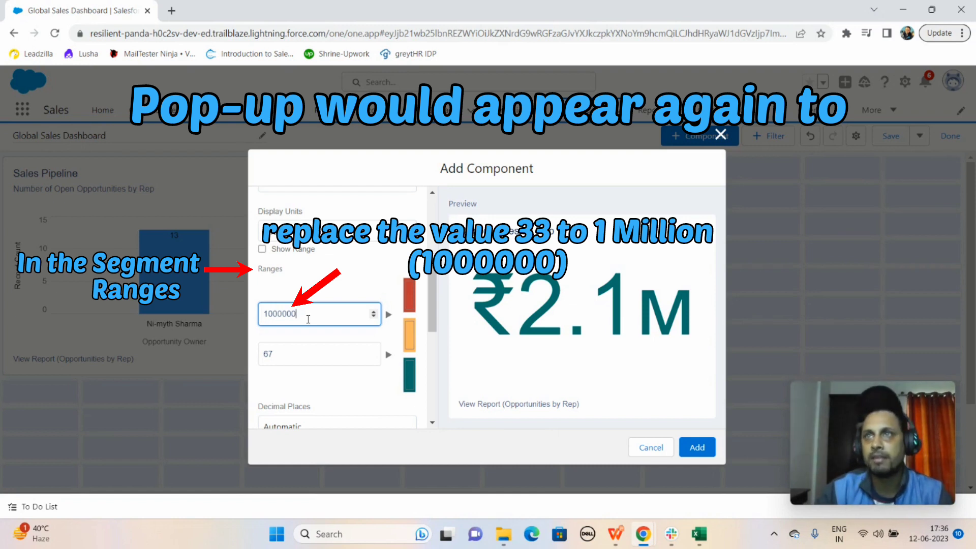
Set the metric component's second range threshold to 3000000
left_click(294, 352)
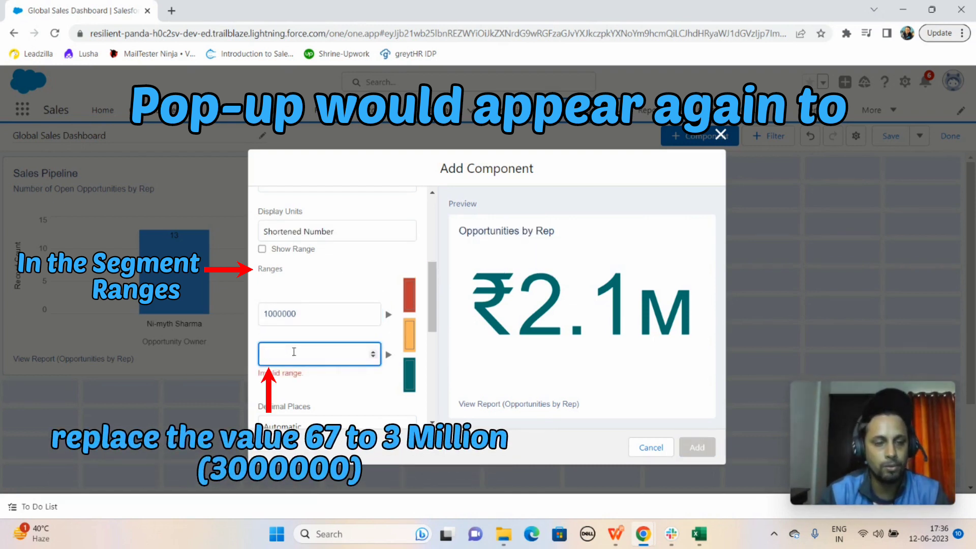
type("3000000")
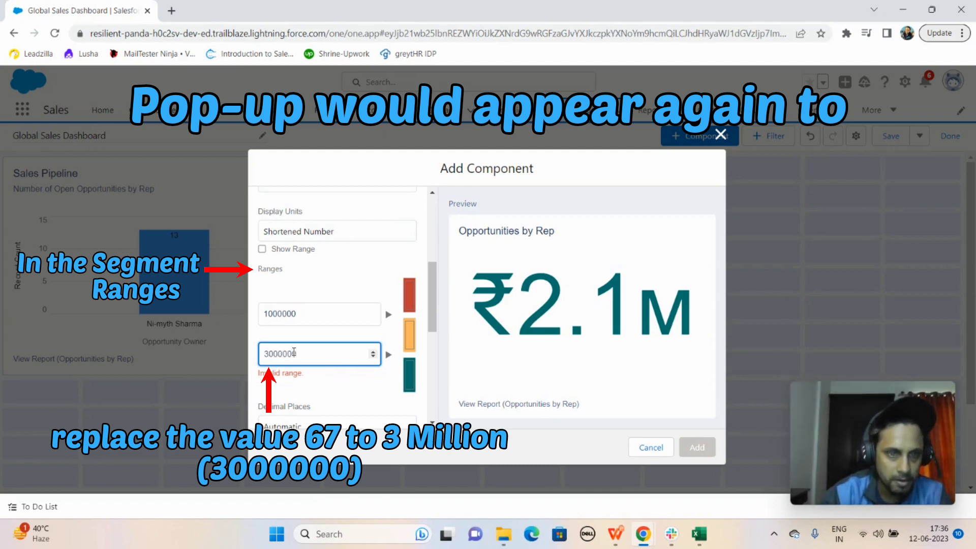
left_click(333, 386)
Replace the metric component's title with "Total Open Opportunities"
left_click_drag(430, 310, 429, 354)
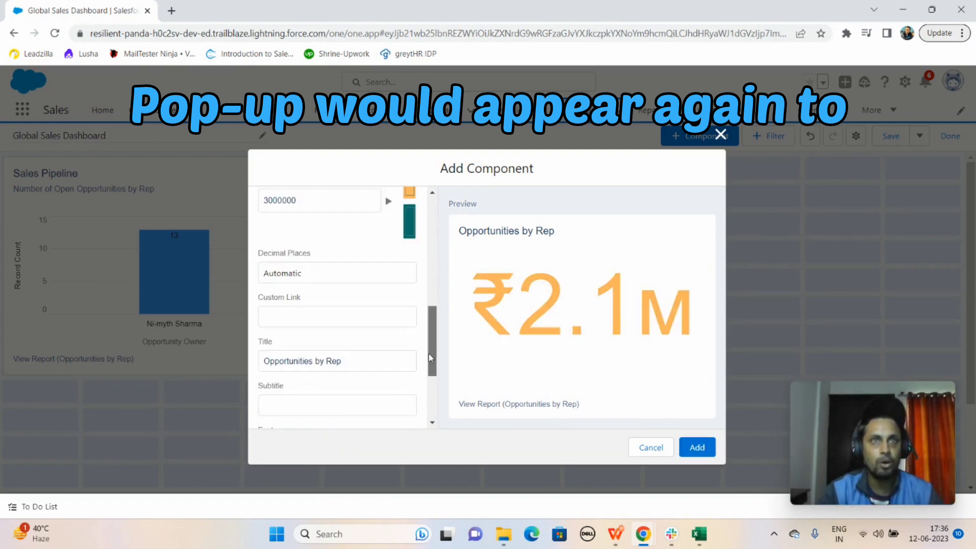
left_click(355, 360)
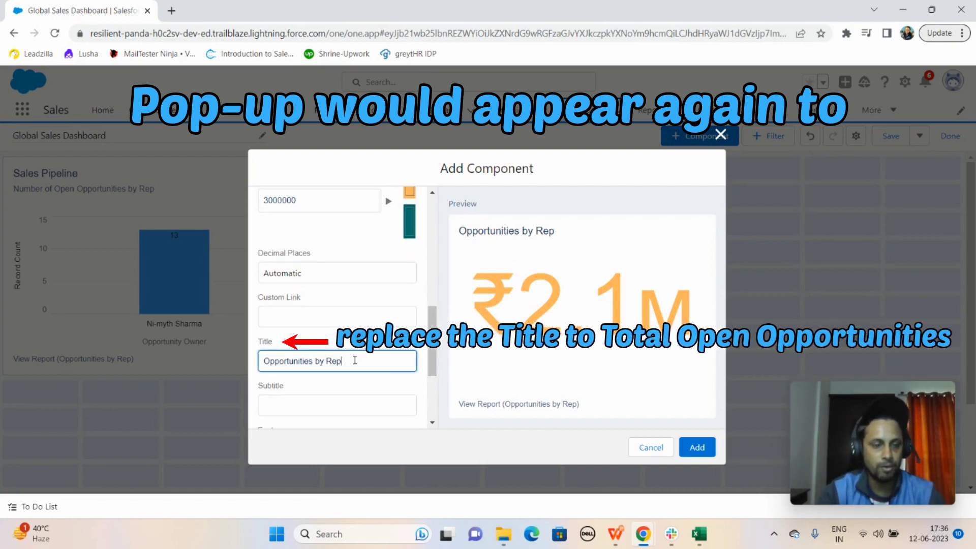
key("ctrl+a")
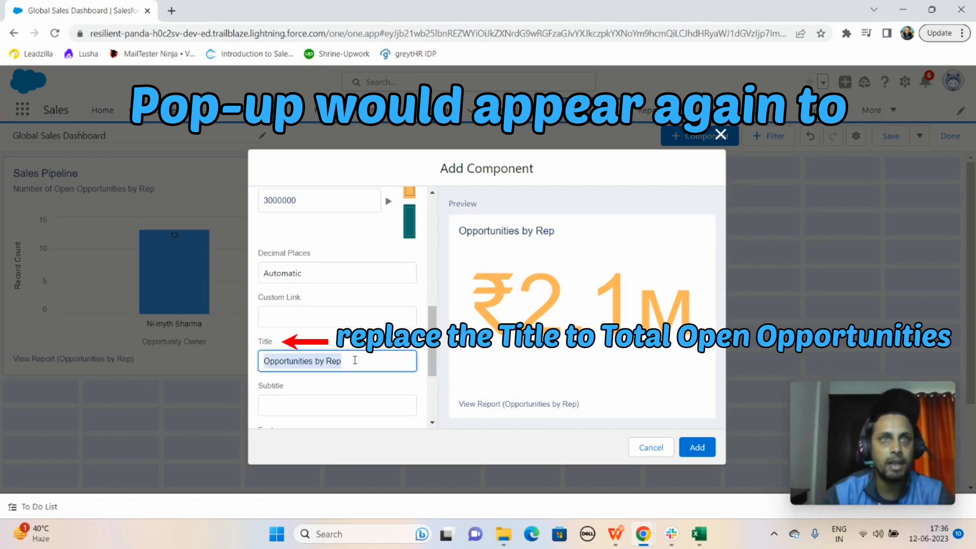
type("Total")
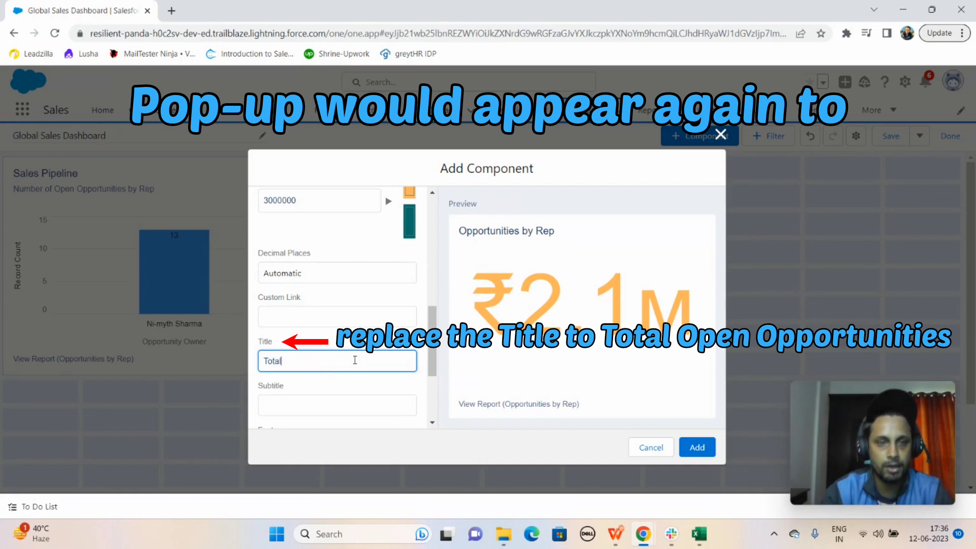
type(" Open")
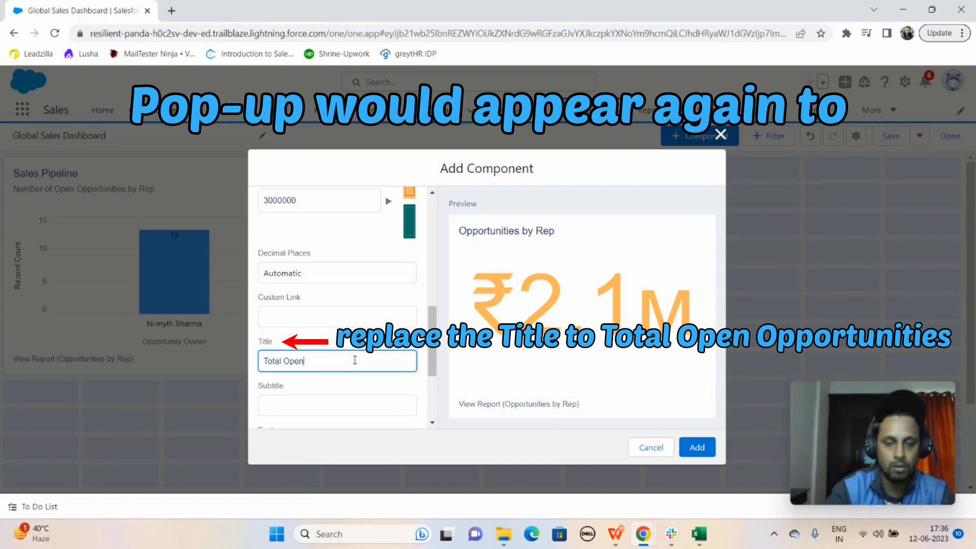
type(" Oppor")
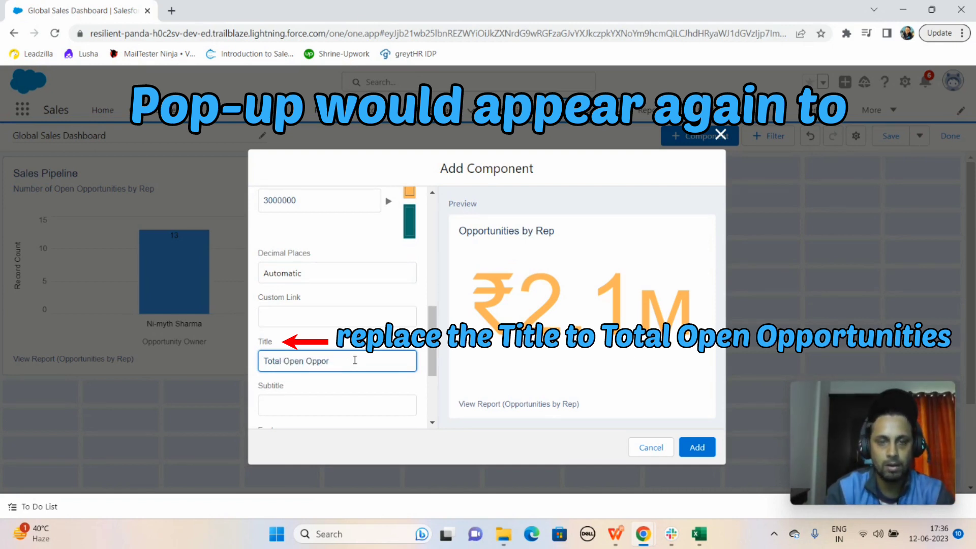
type("tunities")
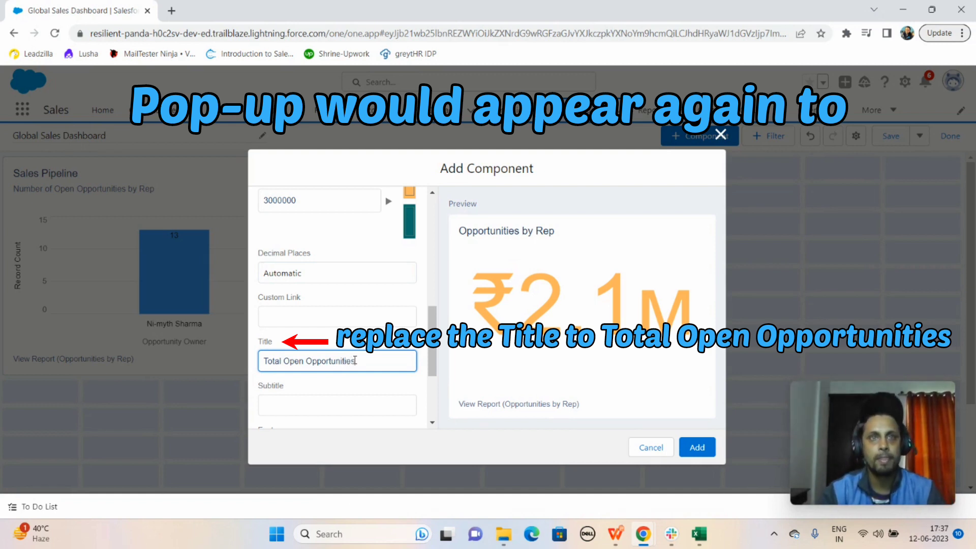
key("Tab")
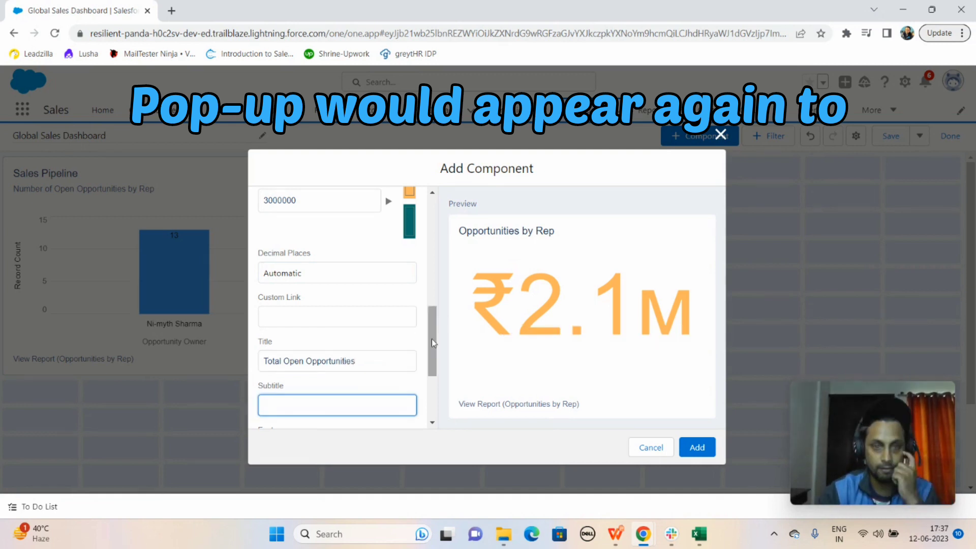
Enter "Value of open opps in sales pipeline" as the metric component's footer
scroll(431, 338, "down", 2)
left_click(331, 364)
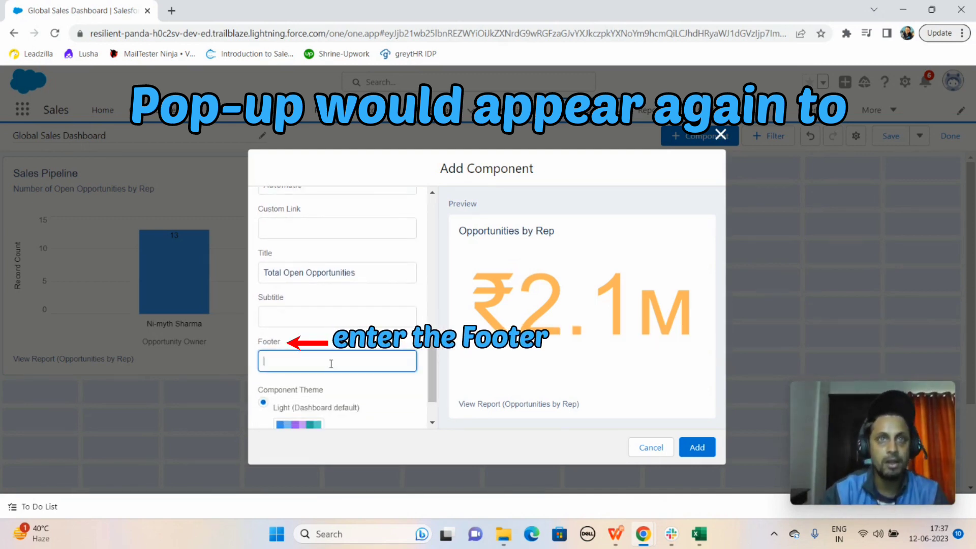
type("Value")
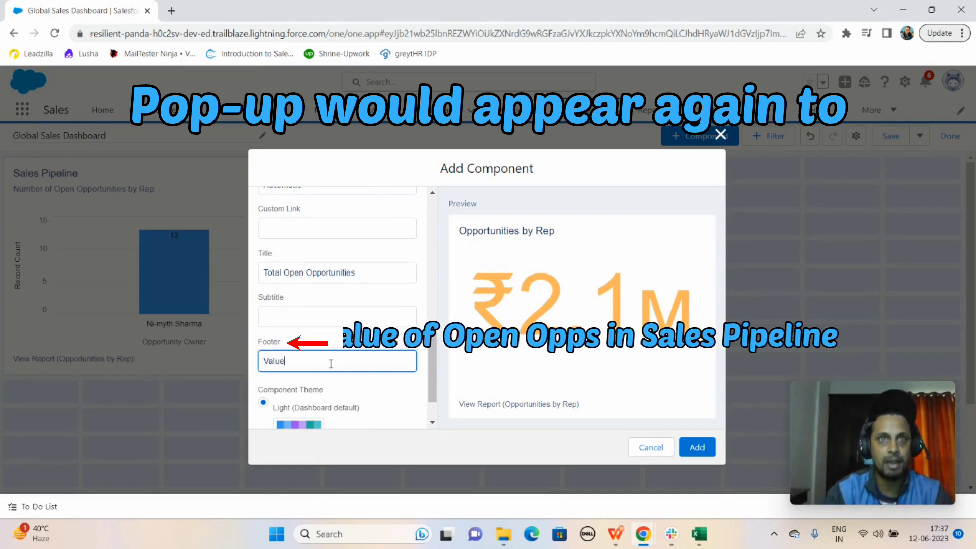
type(" of")
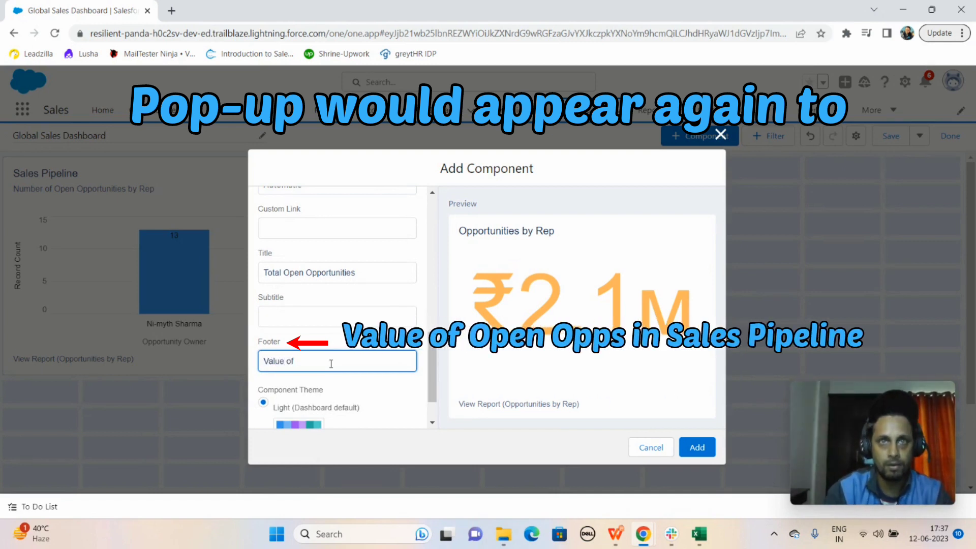
type(" open opps in sales pipeline")
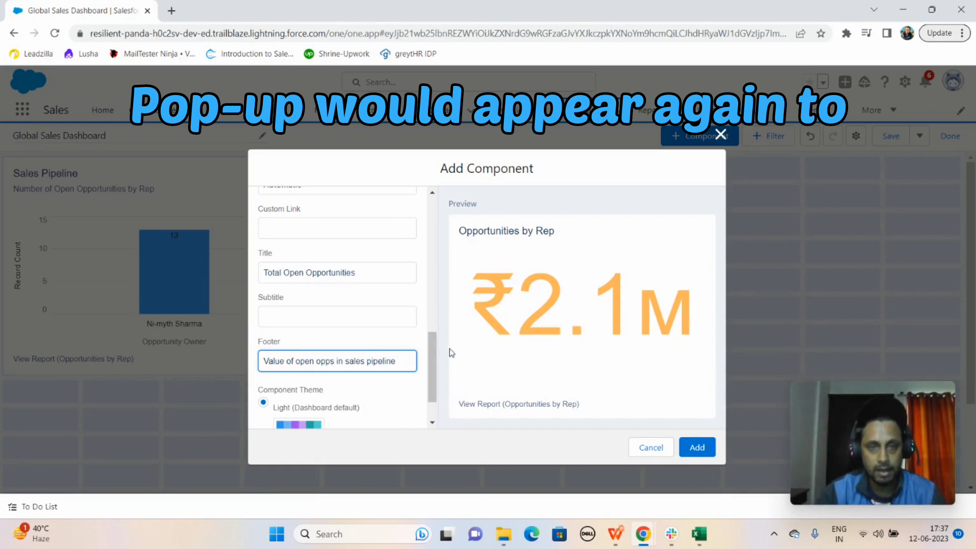
Add the configured Total Open Opportunities metric to the dashboard and save the dashboard
left_click_drag(429, 346, 441, 376)
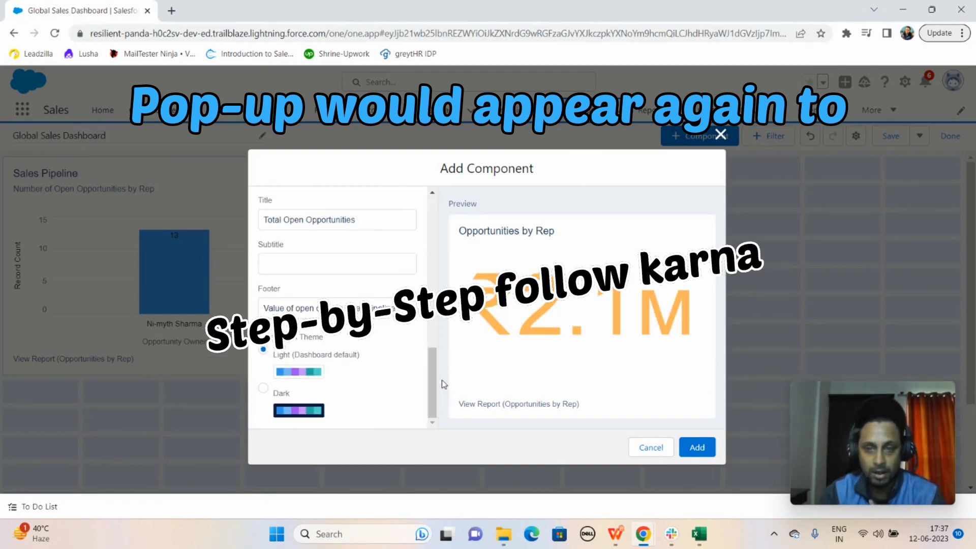
left_click(696, 449)
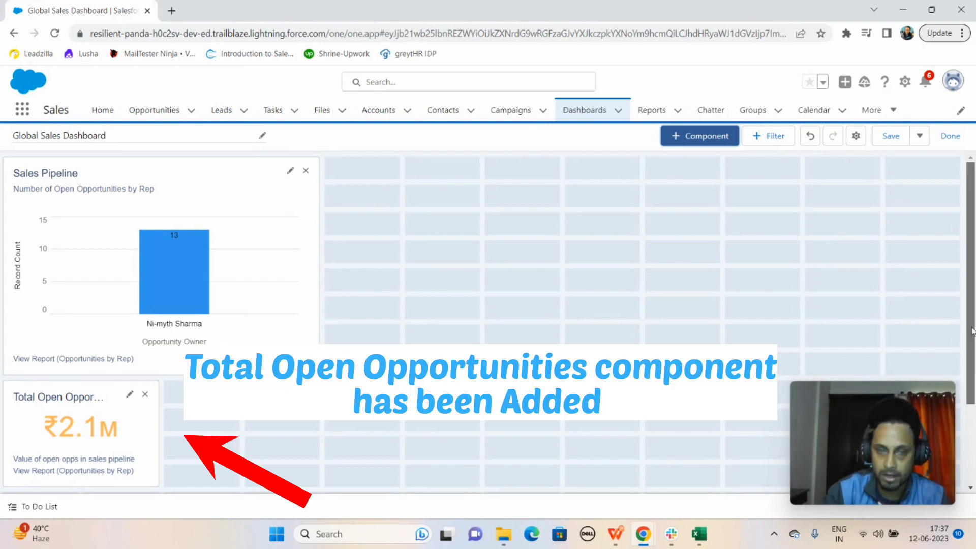
left_click_drag(971, 331, 971, 295)
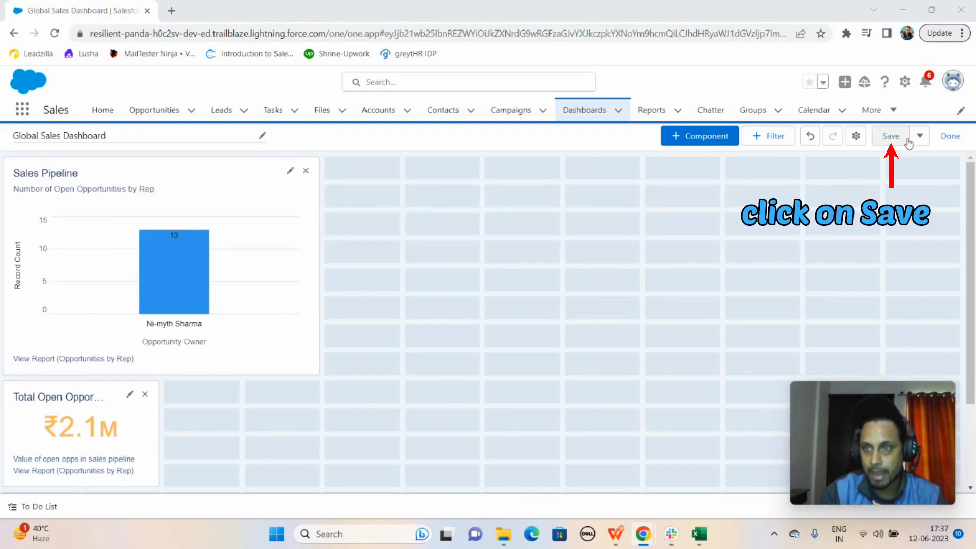
left_click(892, 137)
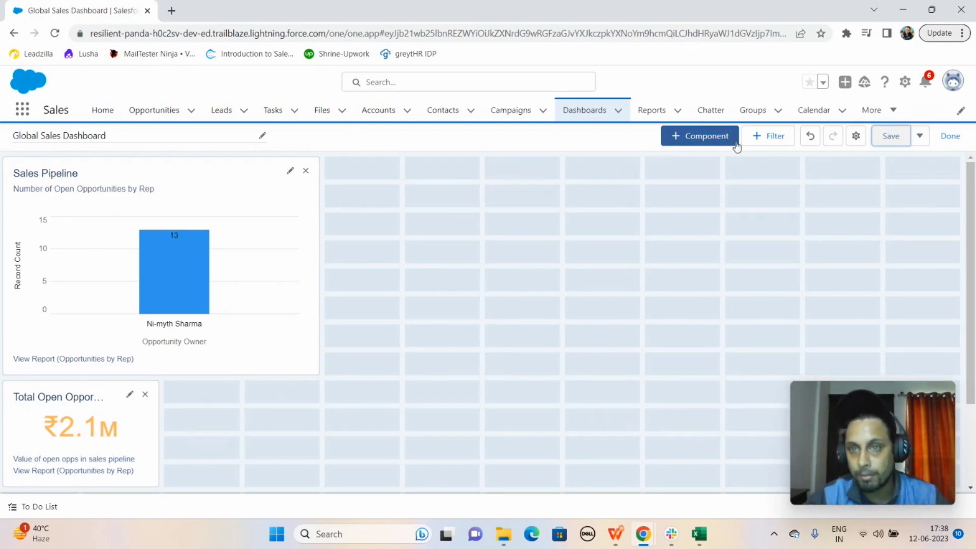
Start a third dashboard component, searching for "Sales re" and choosing the Sales Rep Win Rates report as its source
left_click(694, 137)
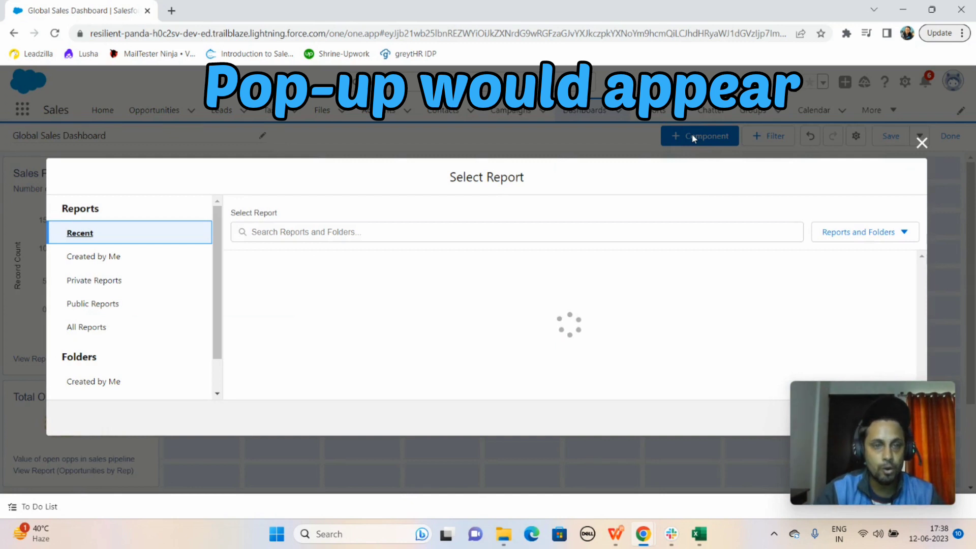
left_click(312, 232)
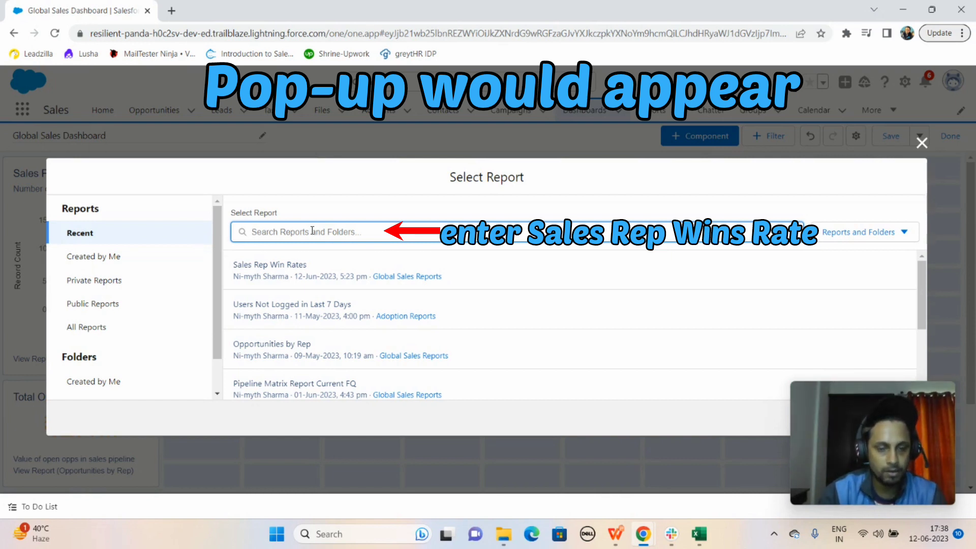
type("Sales re")
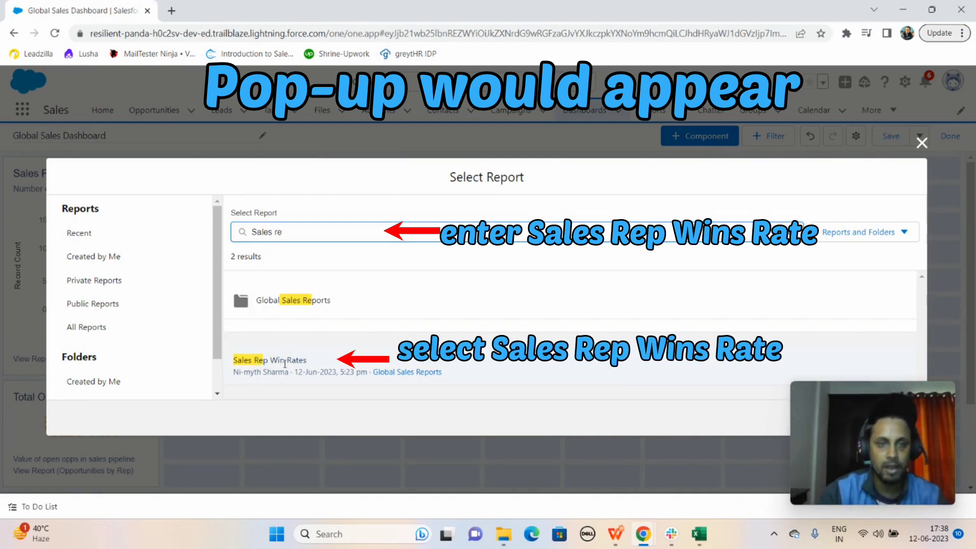
left_click(283, 363)
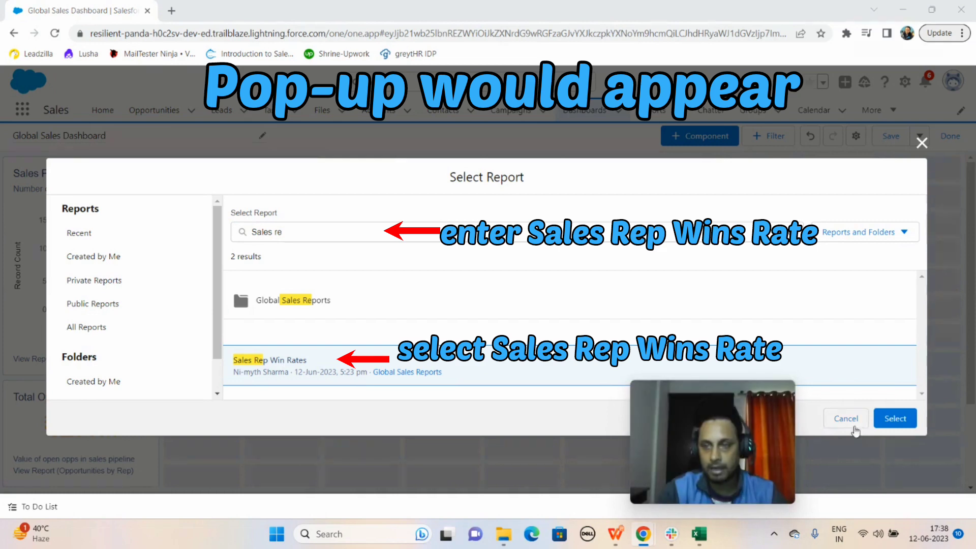
left_click(894, 418)
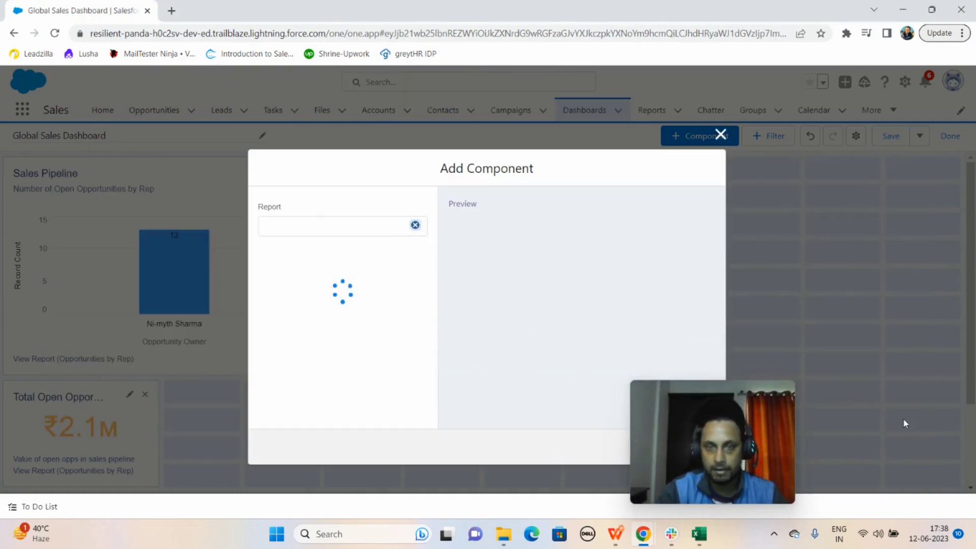
left_click_drag(876, 400, 877, 393)
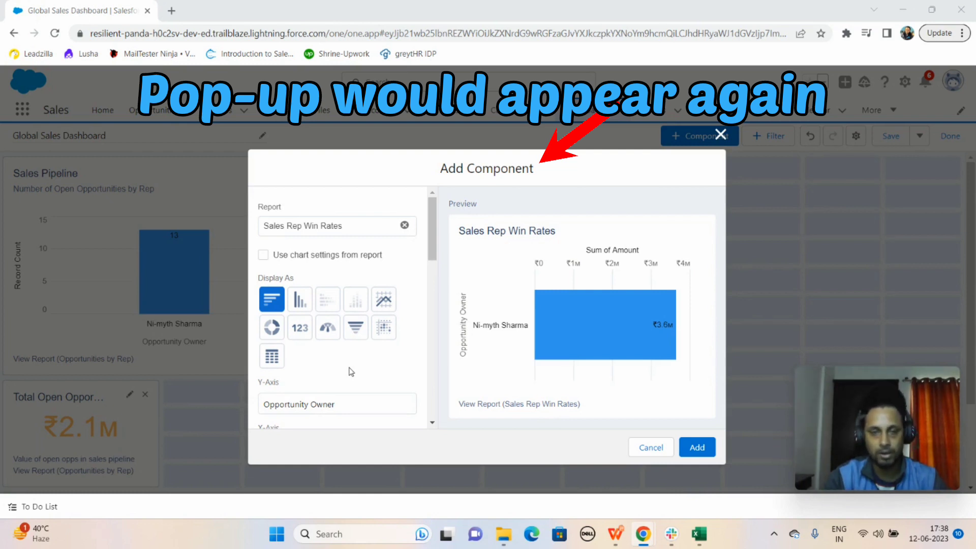
Display the component as a Lightning table and remove the Account Name, Stage and Probability (%) columns
left_click(271, 357)
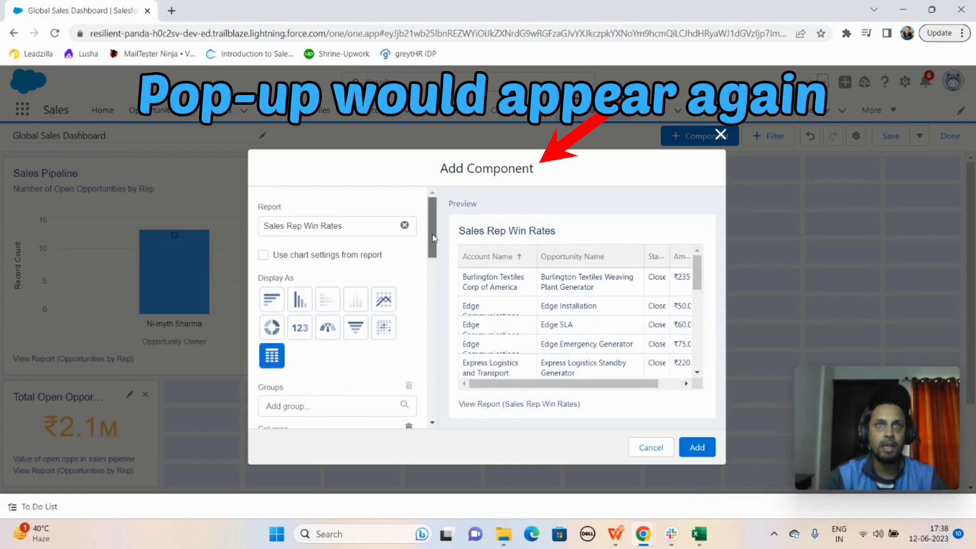
left_click_drag(432, 234, 438, 272)
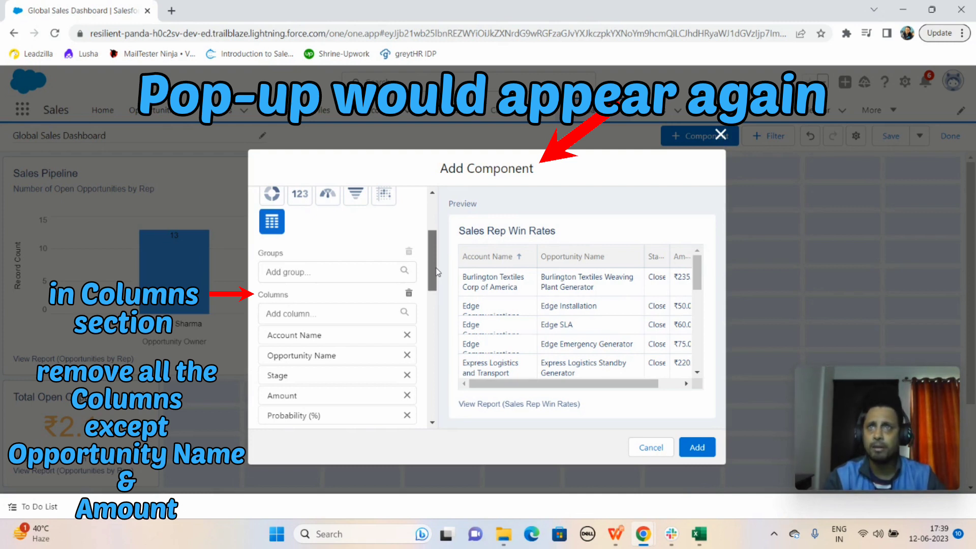
left_click(408, 335)
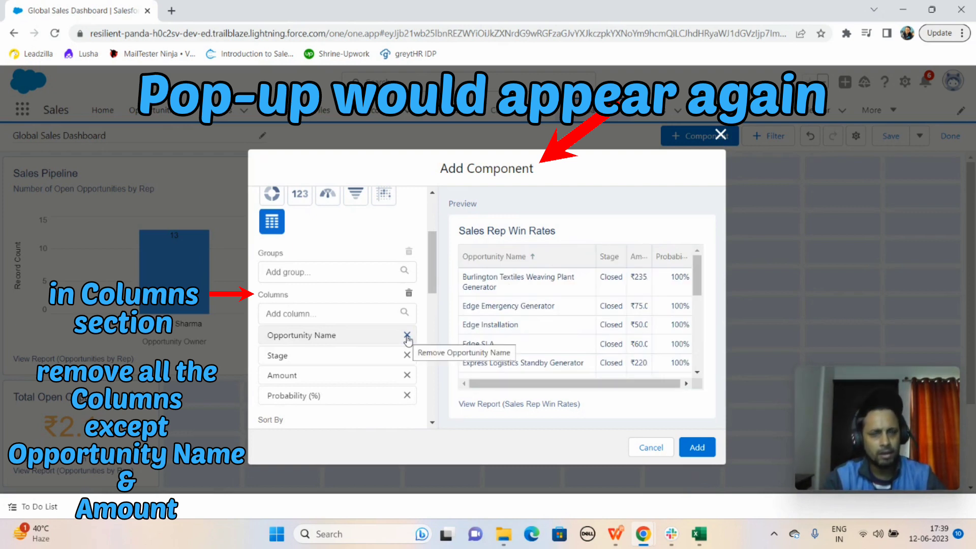
left_click(407, 355)
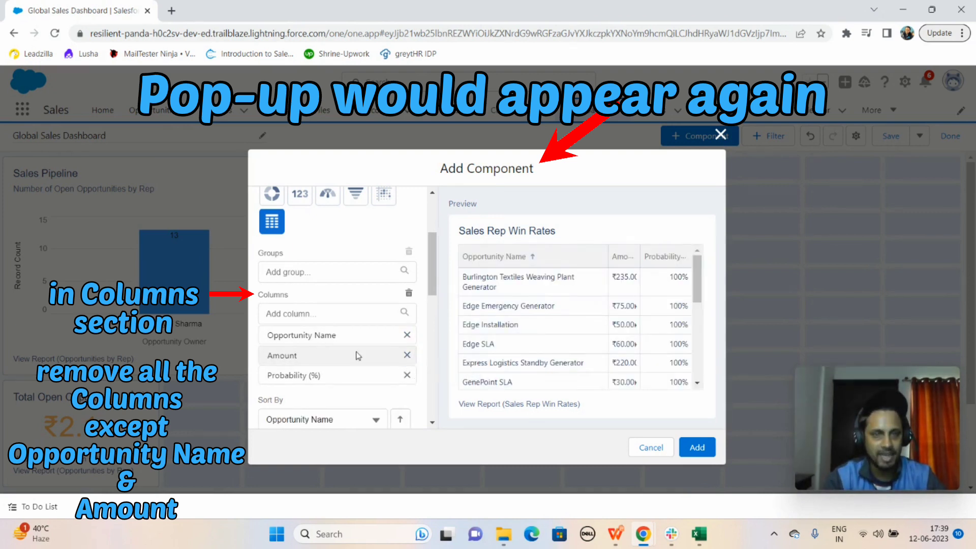
left_click_drag(428, 273, 432, 292)
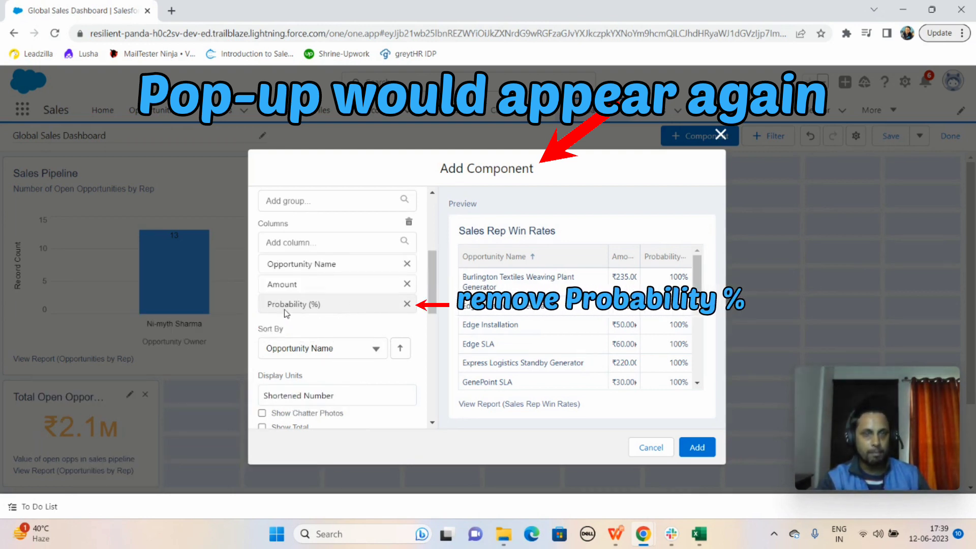
left_click(407, 305)
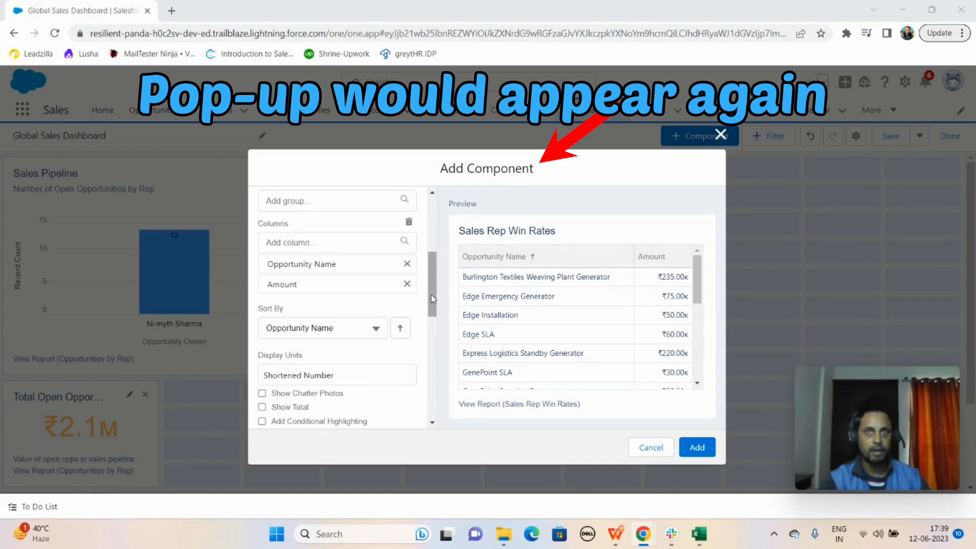
Replace the table component's title with "Opportunities Won" and add it to the dashboard
left_click_drag(431, 294, 436, 337)
scroll(363, 334, "down", 3)
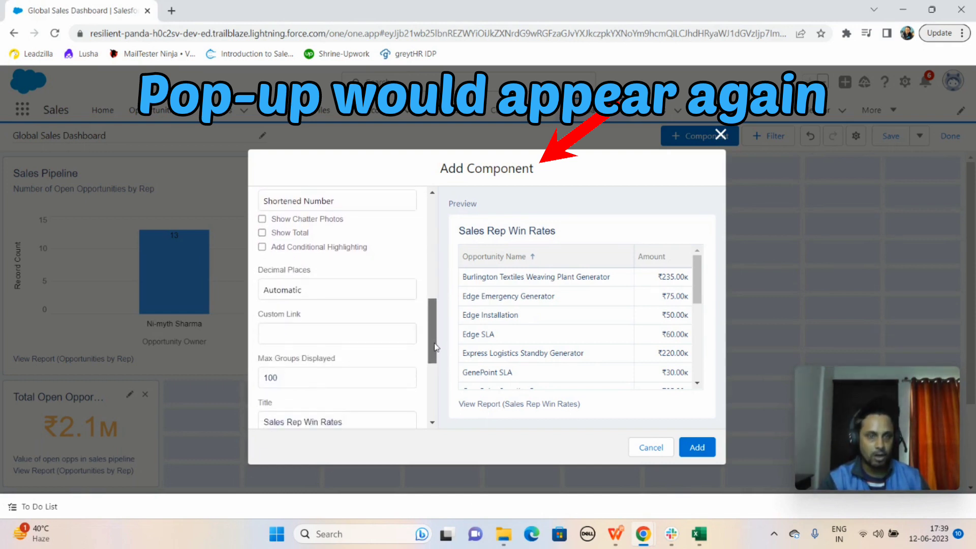
left_click(363, 335)
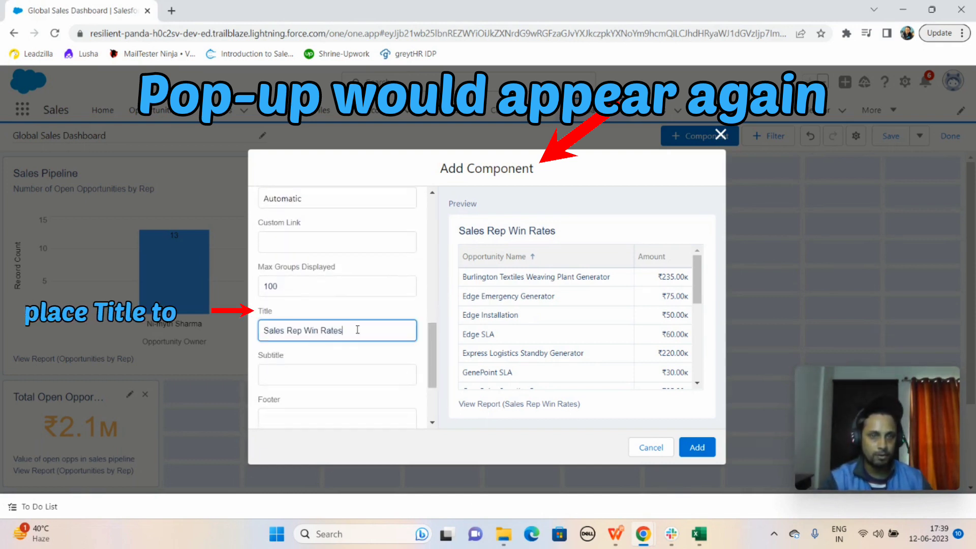
triple_click(357, 329)
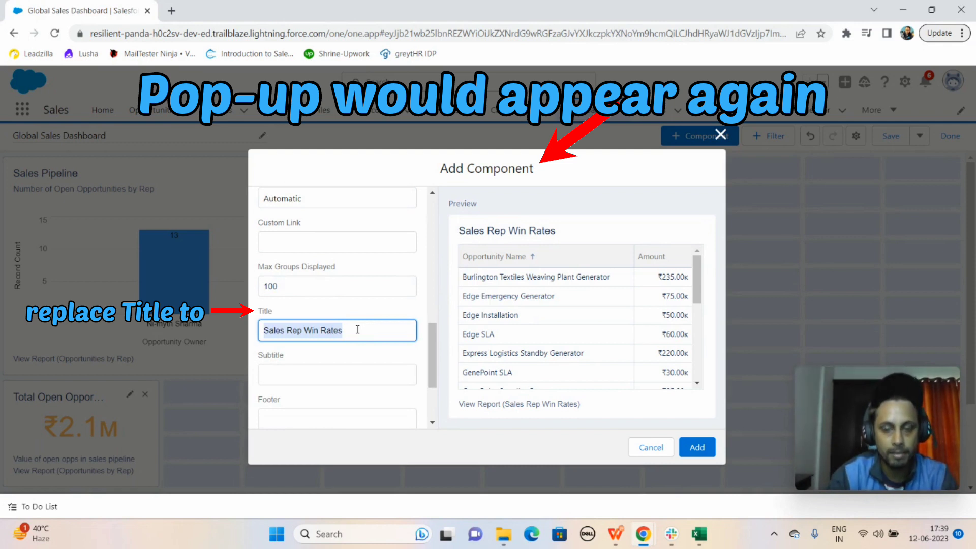
type("Opportunities ")
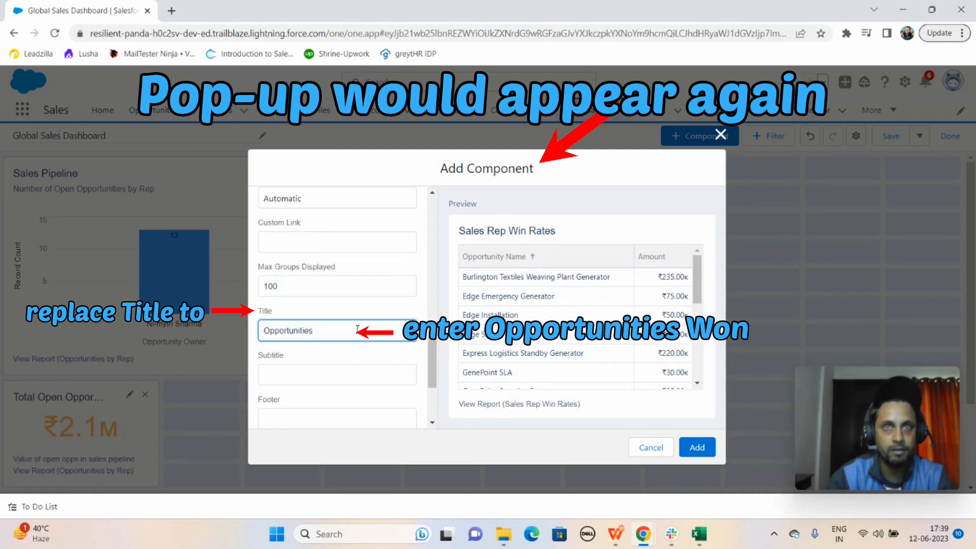
type("Won")
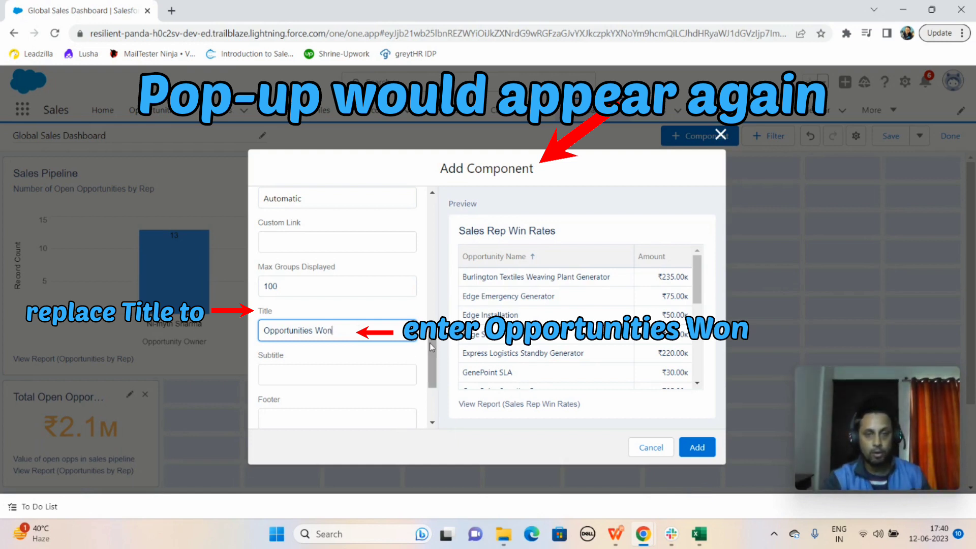
left_click_drag(431, 344, 429, 370)
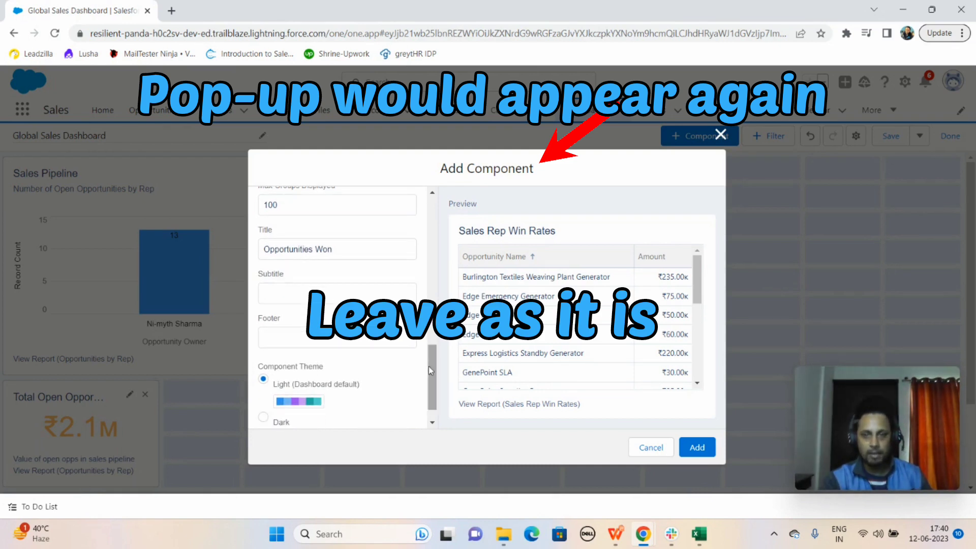
left_click(699, 448)
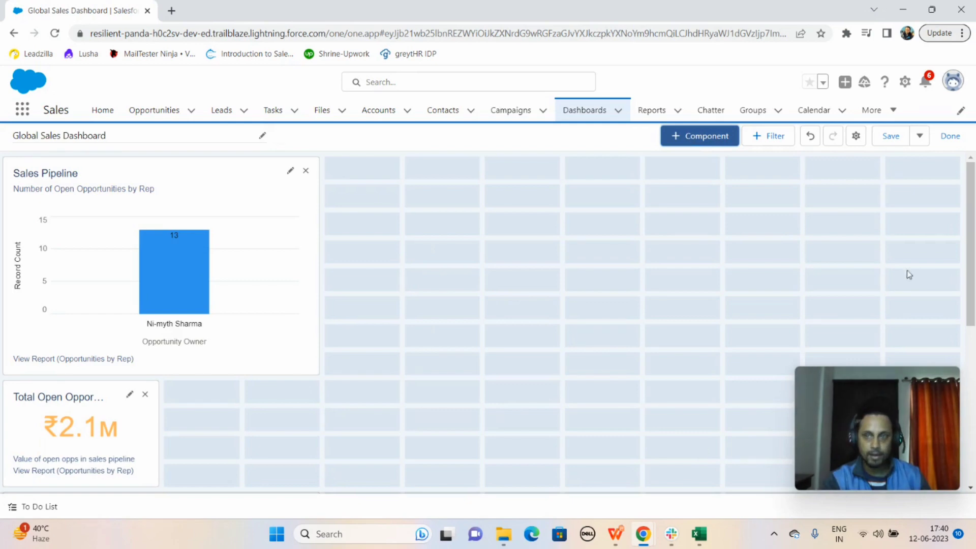
Arrange the components in one row, with Total Open Opportunities beside Sales Pipeline and Opportunities Won to the right of the metric
mouse_move(970, 266)
left_mouse_down()
mouse_move(971, 410)
mouse_move(962, 293)
mouse_move(962, 317)
mouse_move(971, 264)
left_mouse_up()
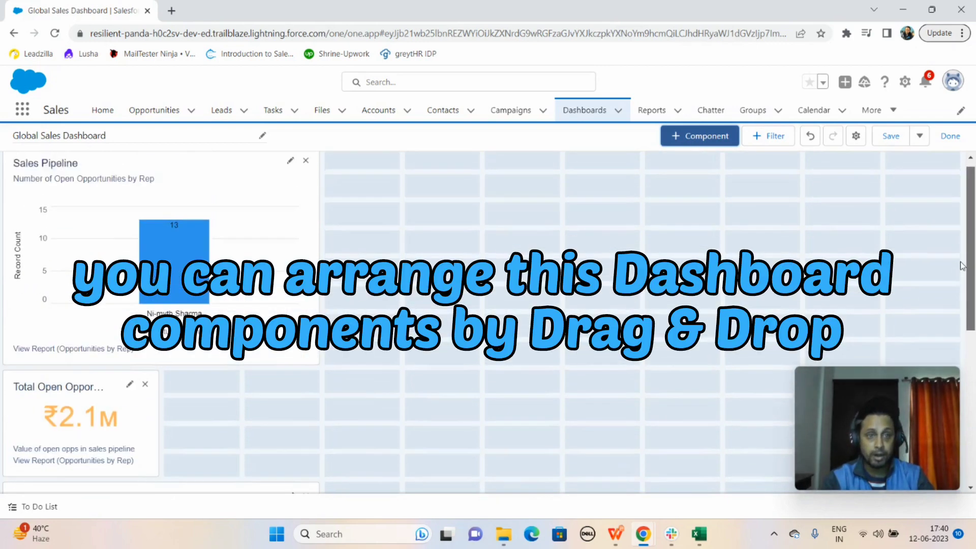
left_click_drag(43, 393, 365, 172)
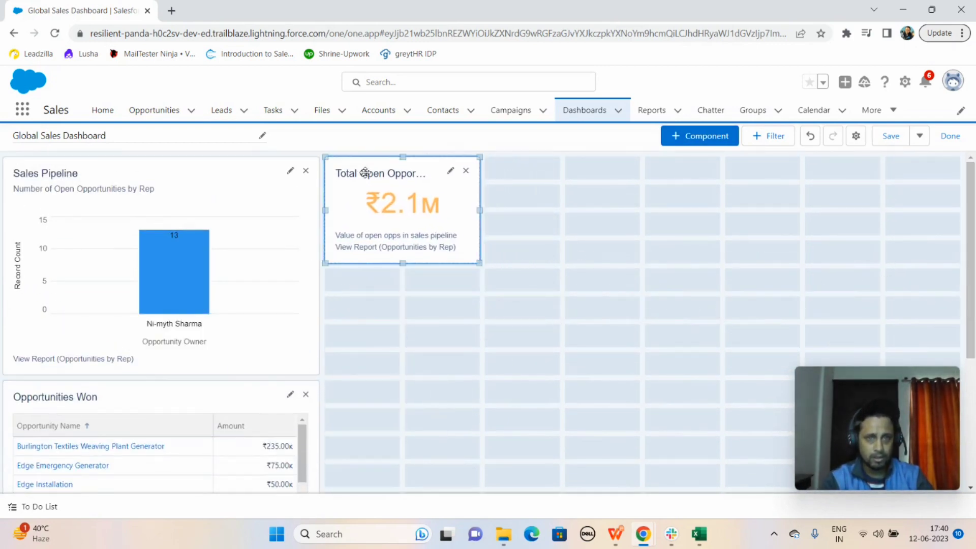
left_click_drag(161, 396, 644, 172)
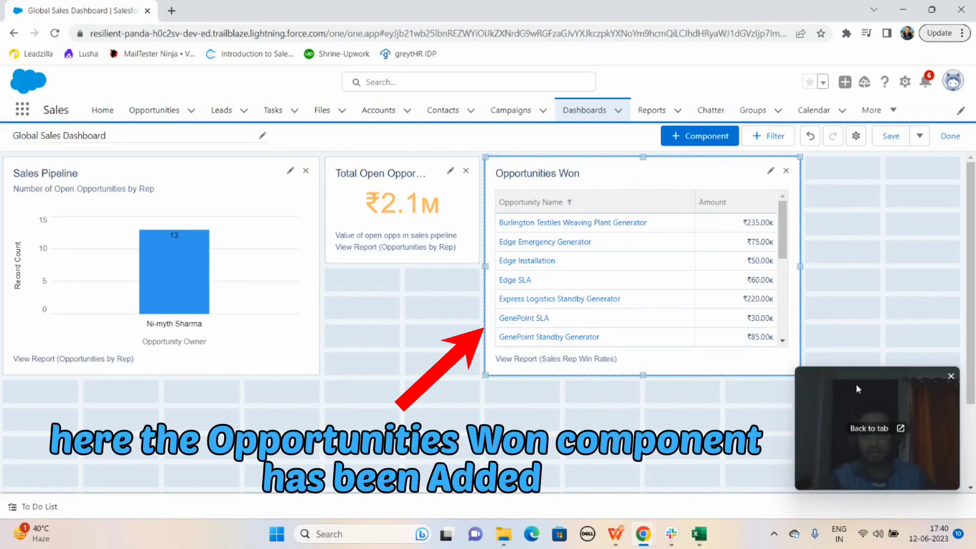
Extend the Opportunities Won table downward by one grid row and save the dashboard
left_click(489, 381)
mouse_move(489, 381)
left_mouse_down()
mouse_move(444, 408)
mouse_move(485, 393)
left_mouse_up()
left_click_drag(488, 388, 488, 396)
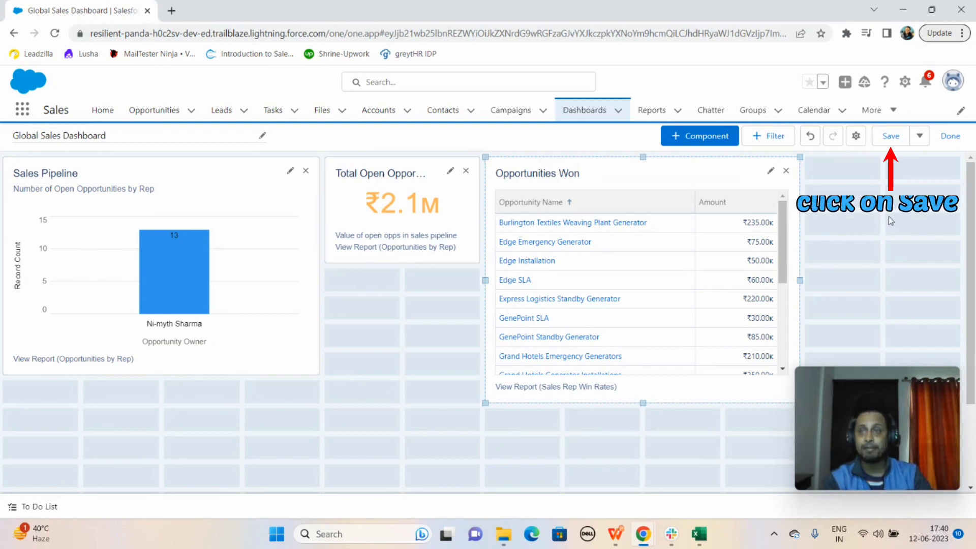
left_click(891, 140)
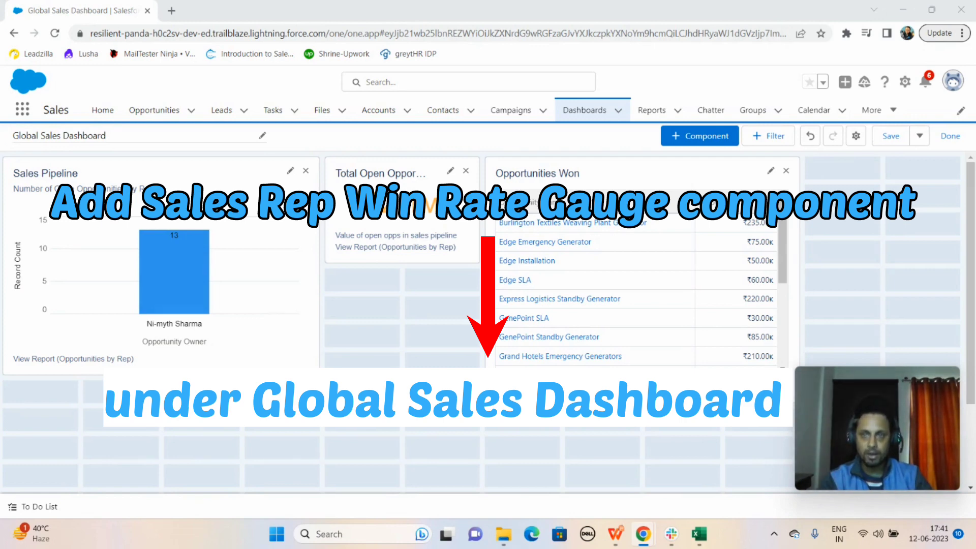
Start a fourth dashboard component with the Sales Rep Win Rates report as its source
left_click(683, 139)
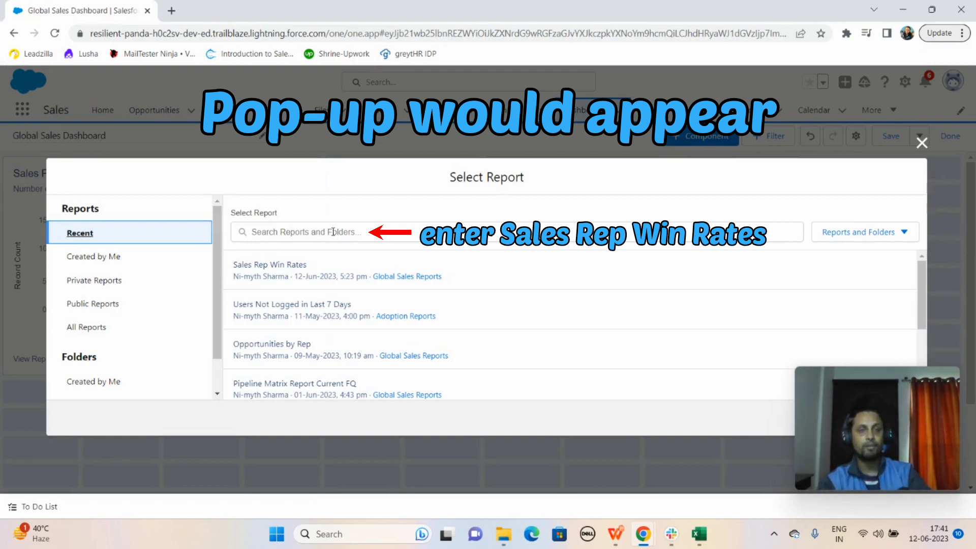
left_click(291, 269)
mouse_move(868, 378)
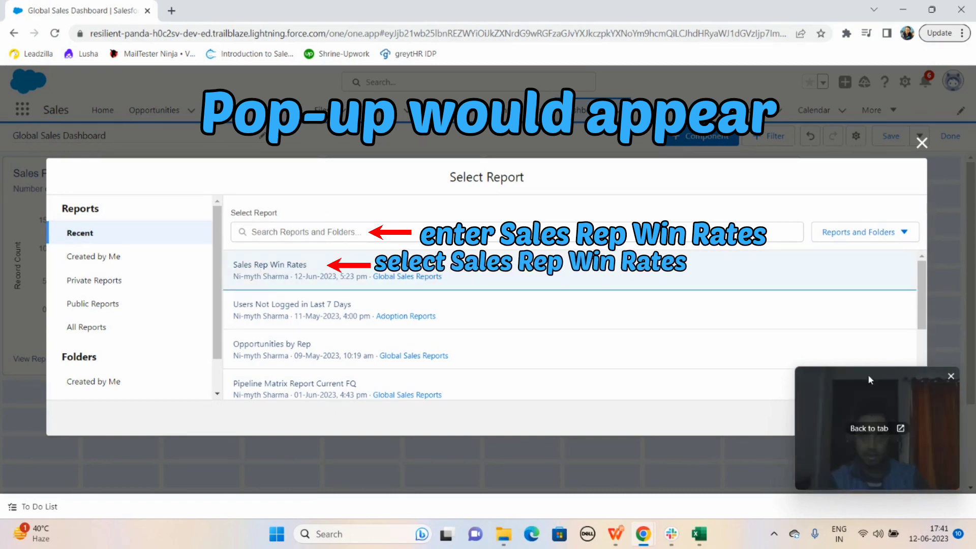
left_click_drag(806, 380, 889, 386)
left_click(896, 418)
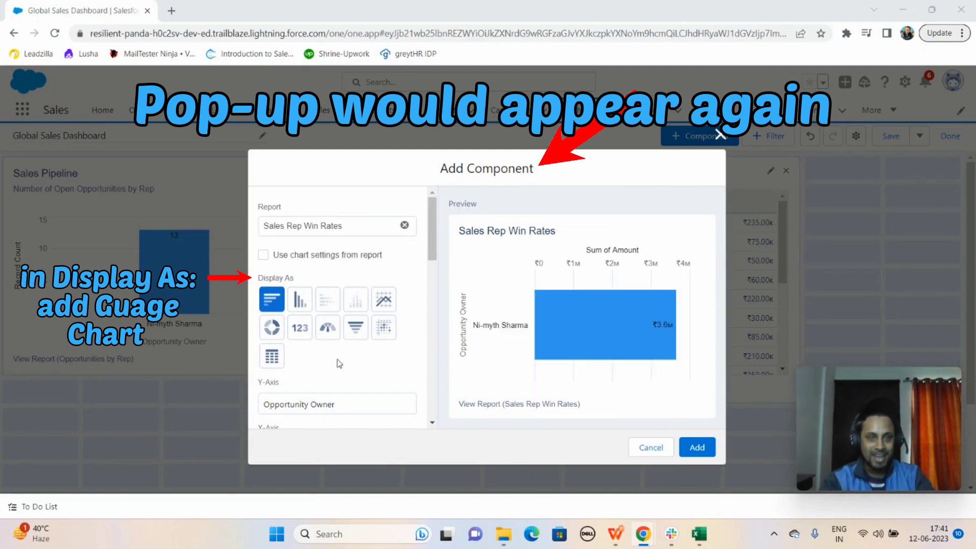
Display the new component as a gauge chart and set its measure to Win Rate
left_click(328, 330)
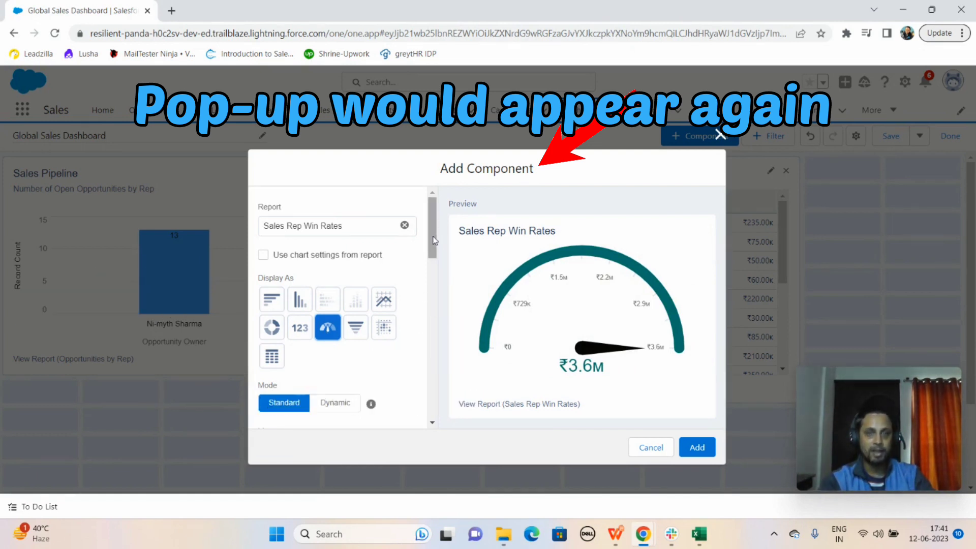
left_click_drag(435, 241, 436, 250)
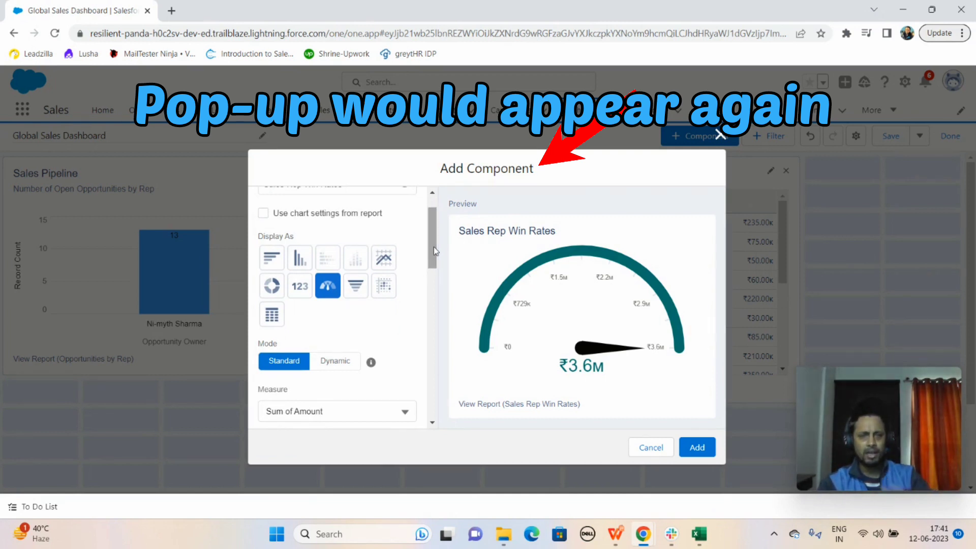
left_click_drag(435, 250, 436, 268)
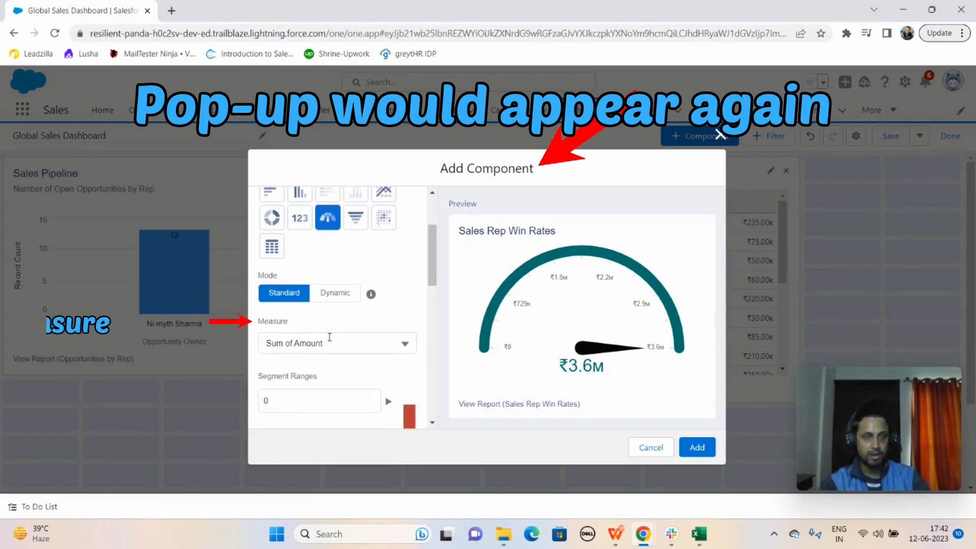
left_click(409, 338)
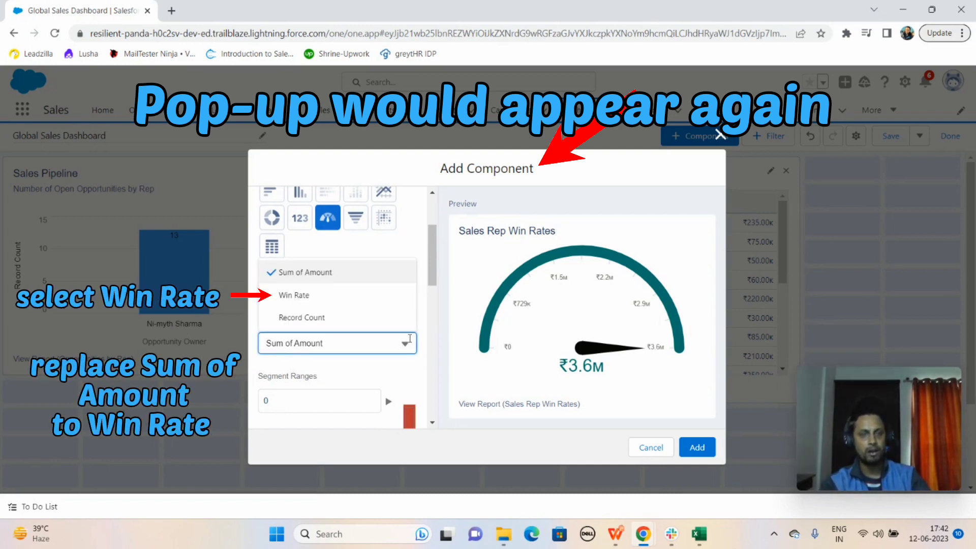
left_click(343, 299)
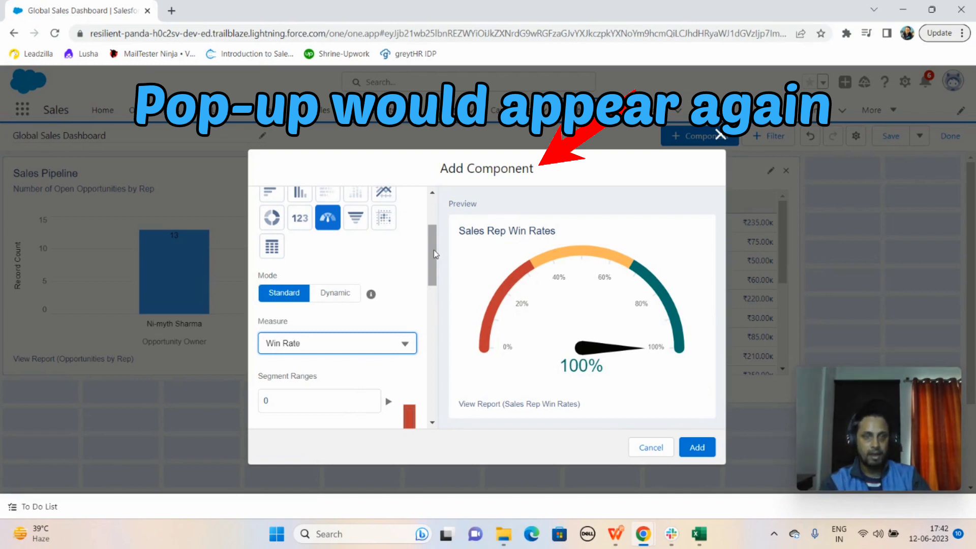
Replace the gauge component's title with "Company Win Rate"
left_click_drag(435, 254, 434, 370)
left_click(361, 272)
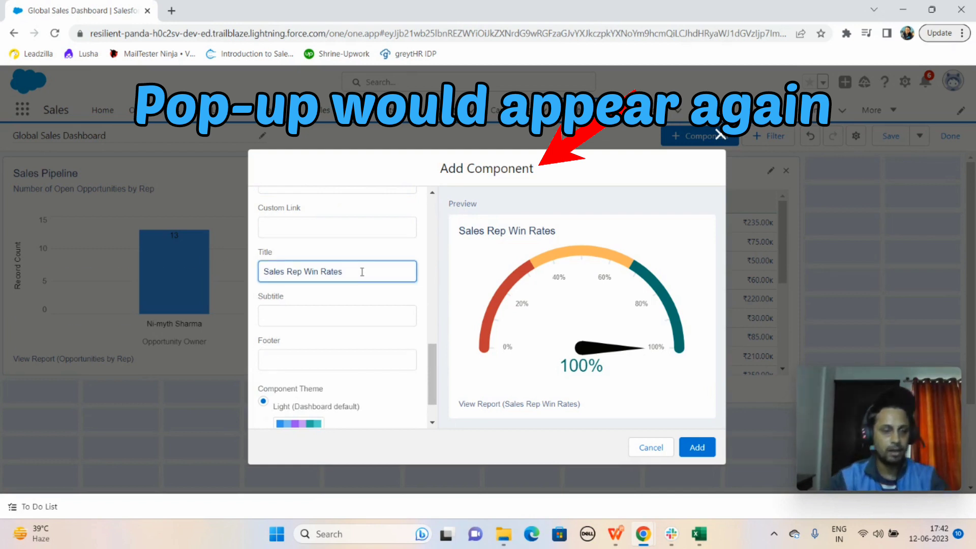
triple_click(362, 271)
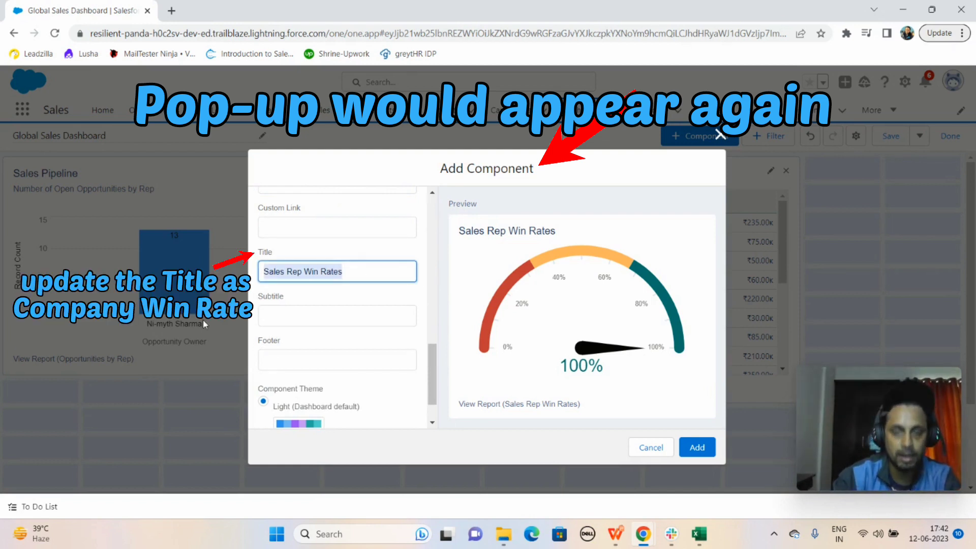
type("Compa")
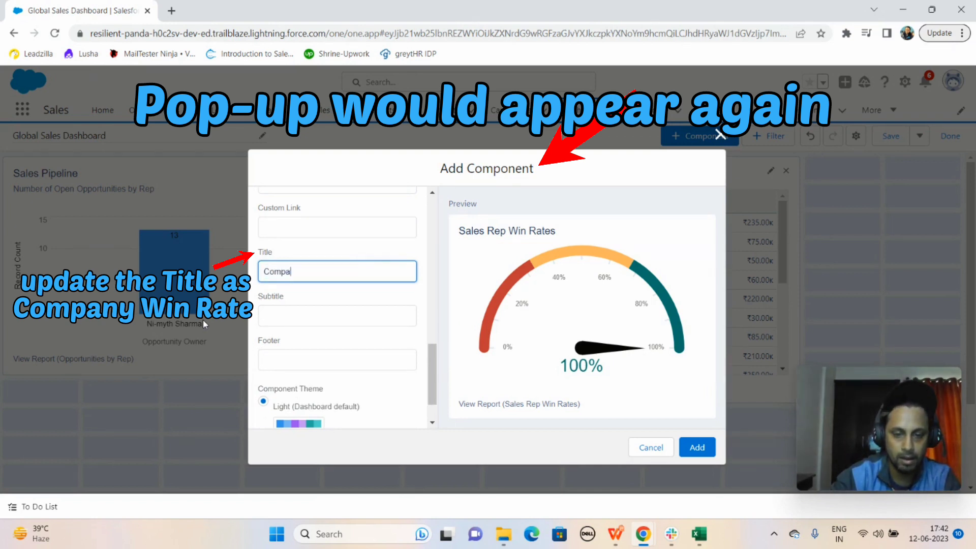
type("ny Win Rate")
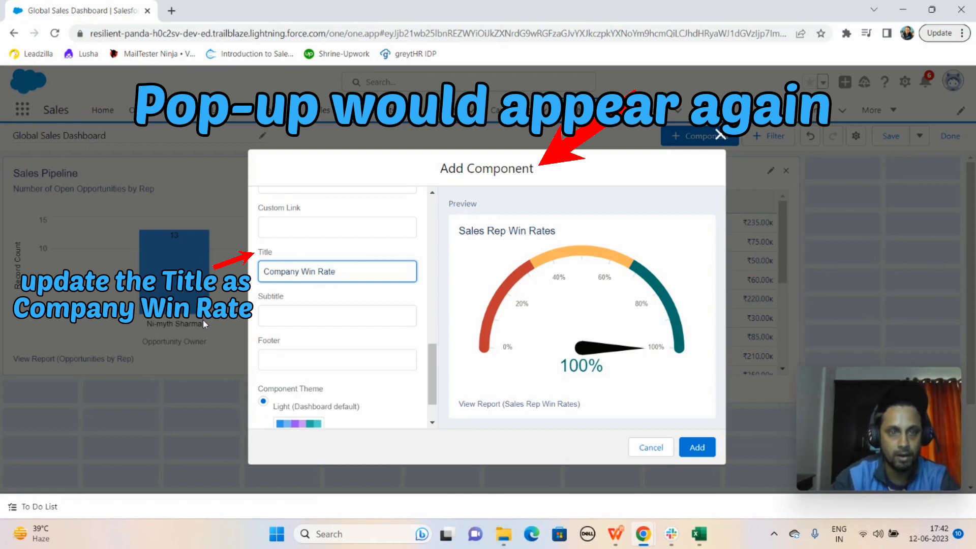
Set the gauge component's footer to "Ratio of won to closed opps" and add the component to the dashboard
key("Tab")
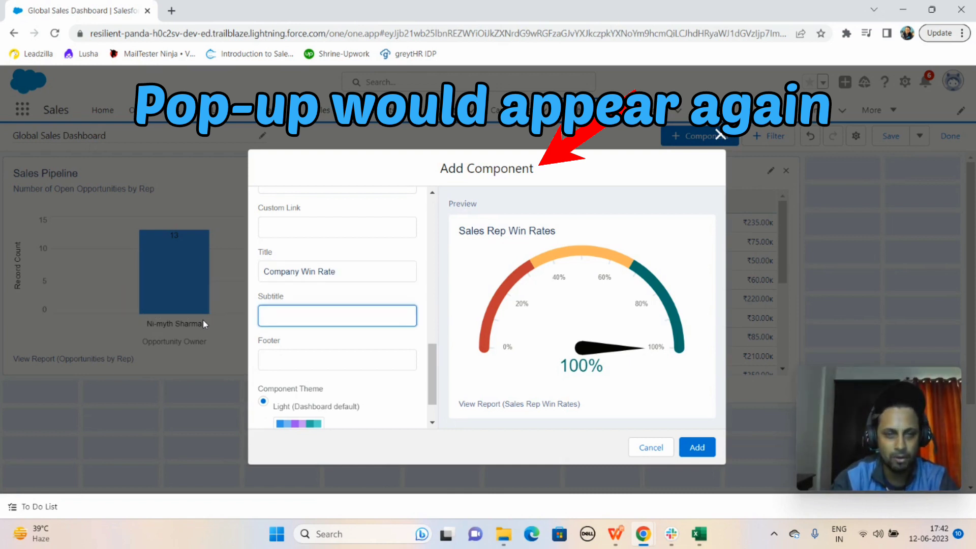
key("Tab")
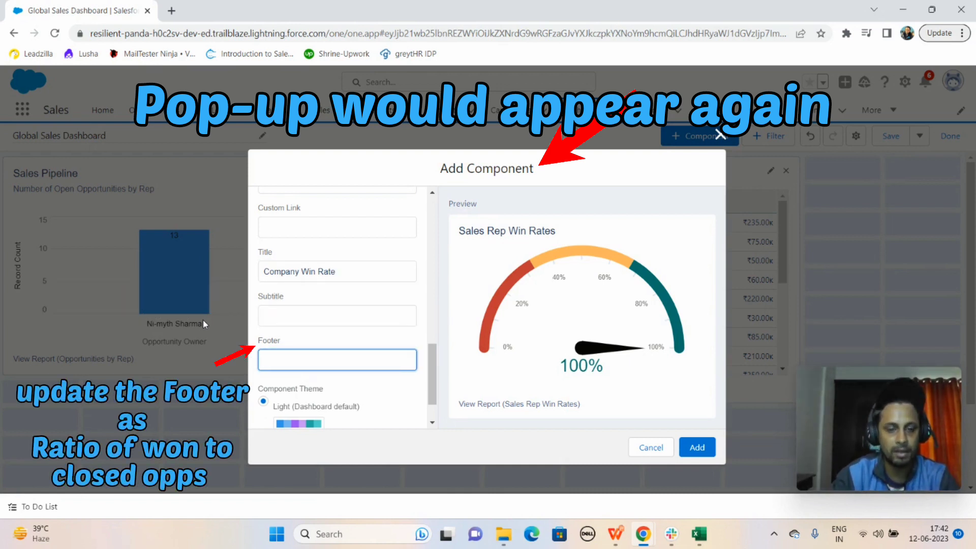
type("Ratio")
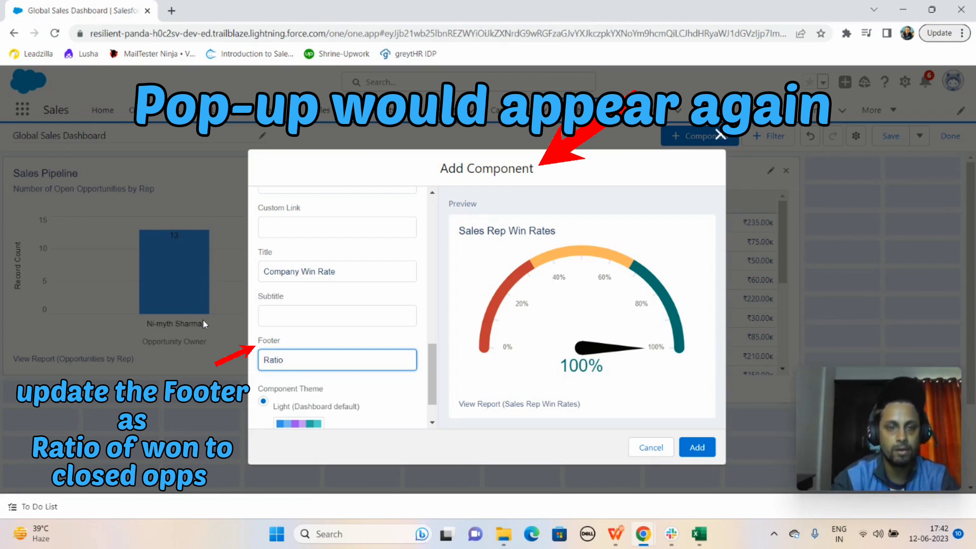
type(" of")
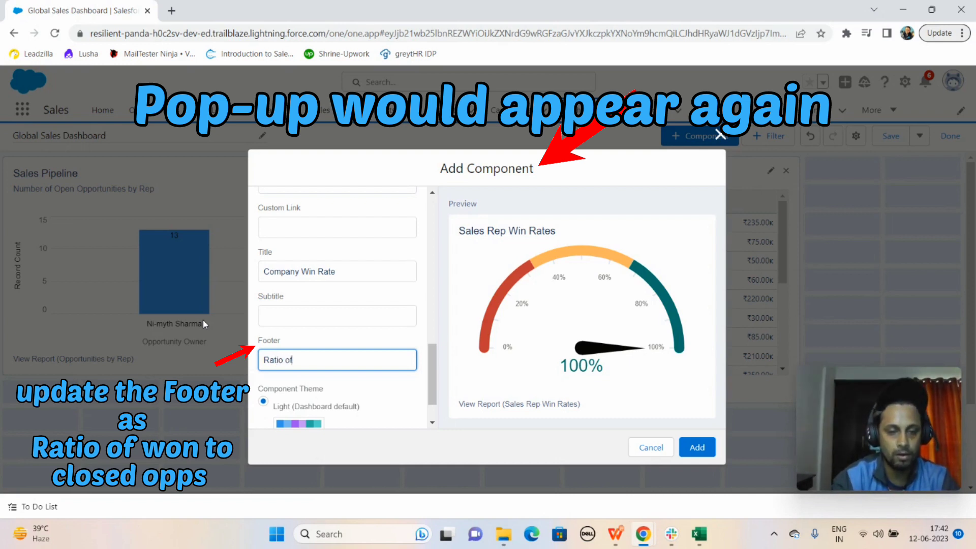
type(" won ")
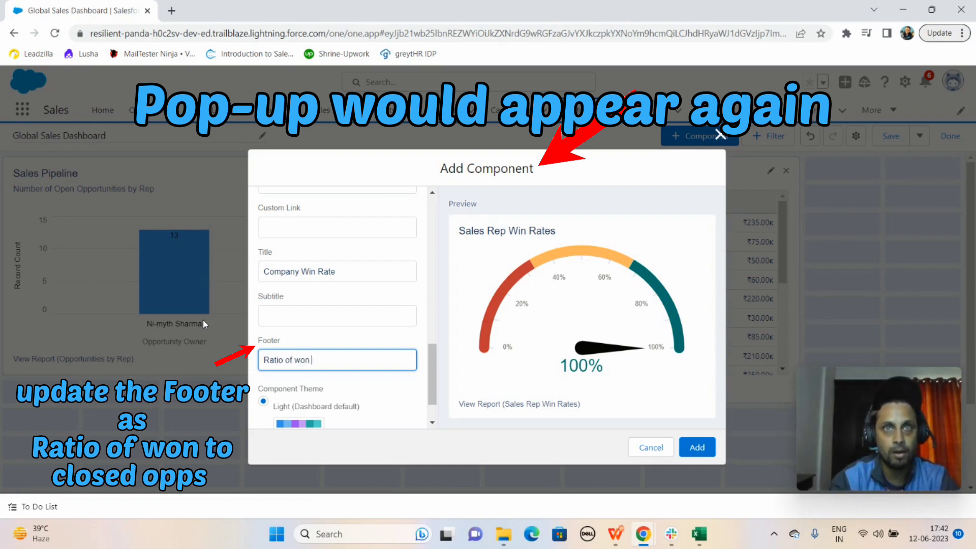
type("to close")
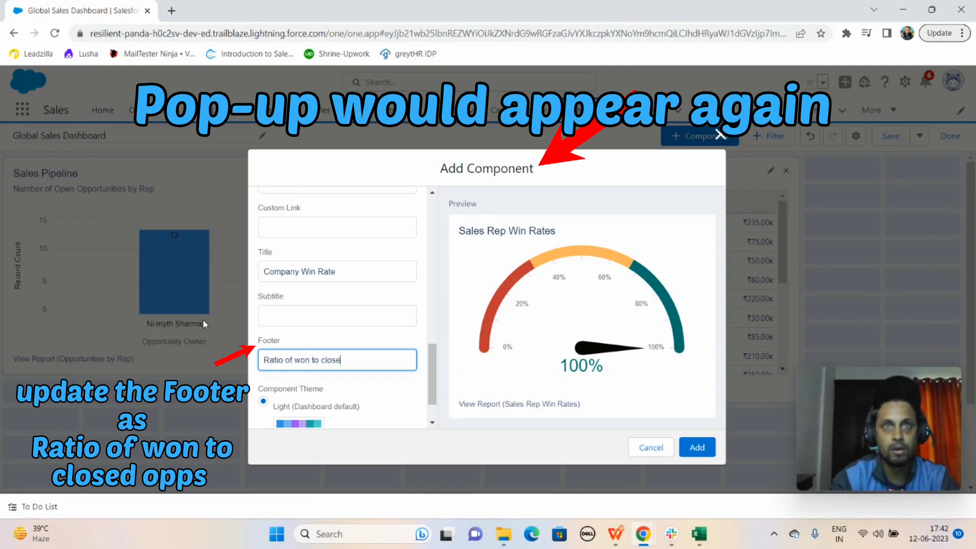
type("d opps")
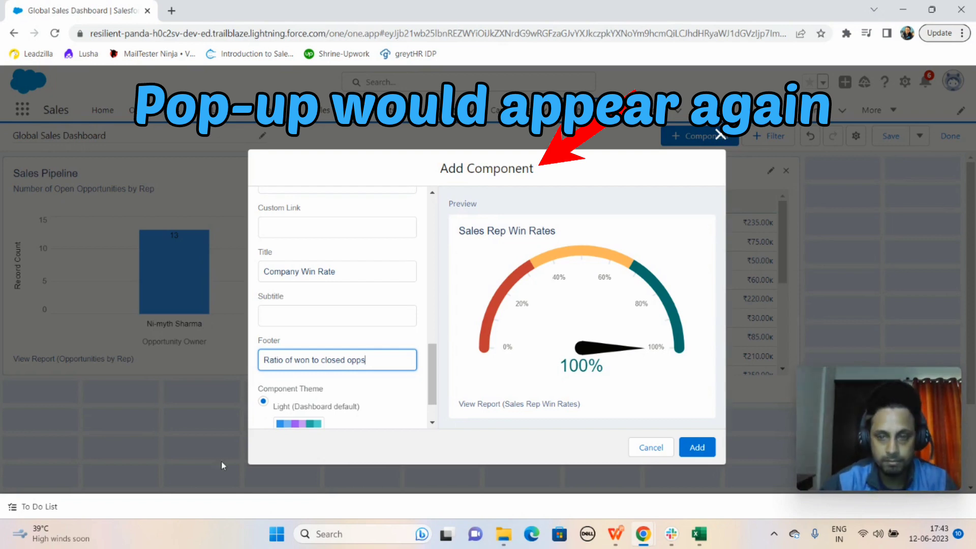
left_click(697, 447)
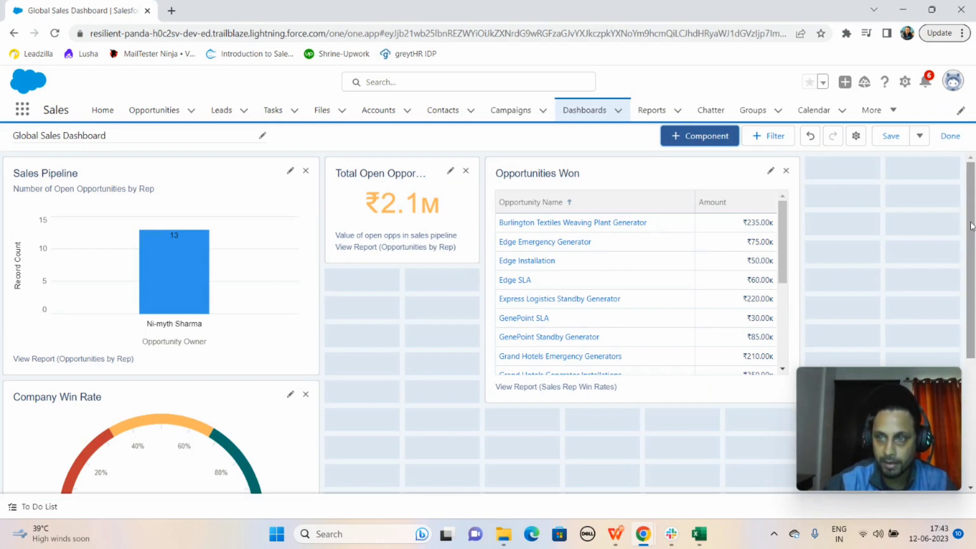
Place the Company Win Rate gauge beside the Opportunities Won table, two grid columns wide, and save the dashboard and leave edit mode
scroll(970, 226, "down", 3)
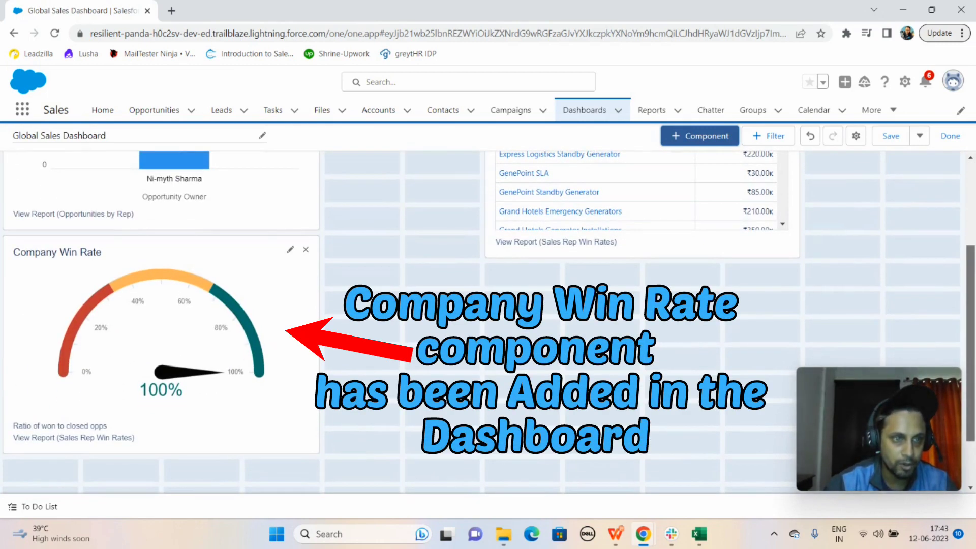
scroll(405, 245, "up", 3)
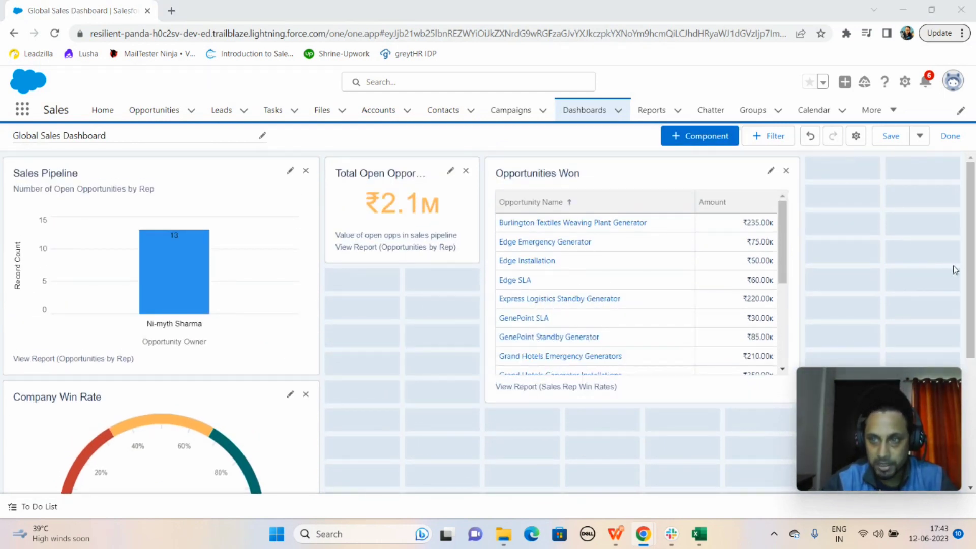
mouse_move(971, 277)
left_mouse_down()
mouse_move(971, 324)
mouse_move(972, 284)
left_mouse_up()
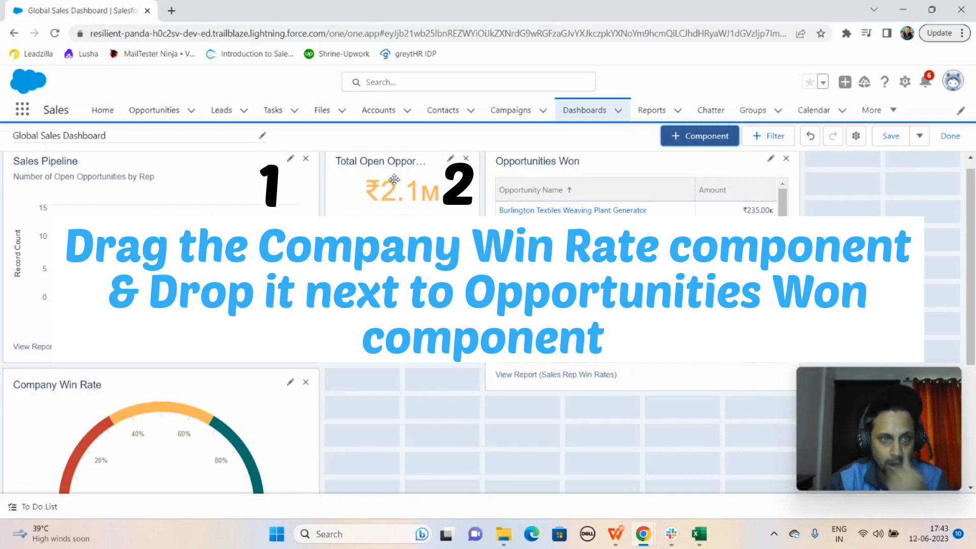
mouse_move(63, 392)
left_mouse_down()
mouse_move(529, 370)
mouse_move(828, 170)
mouse_move(823, 257)
mouse_move(867, 208)
mouse_move(866, 186)
left_mouse_up()
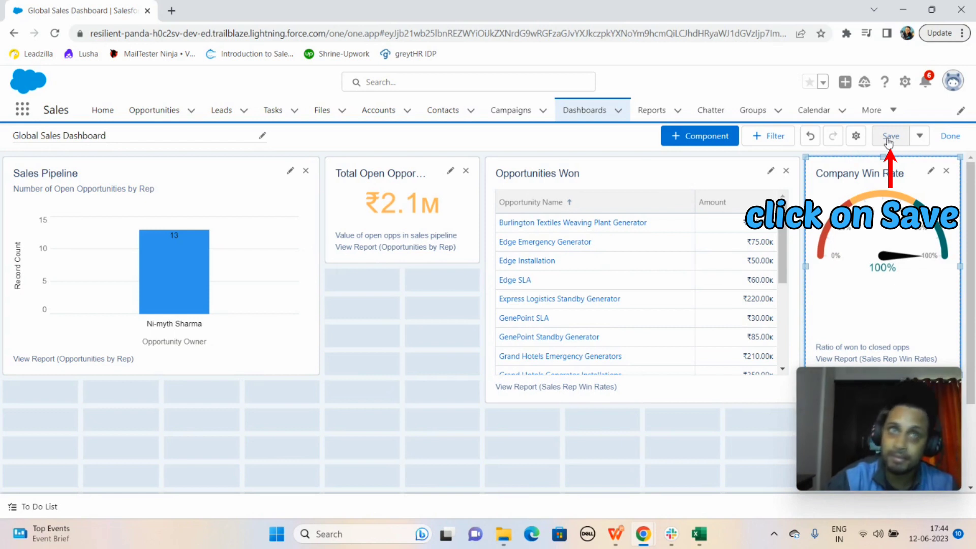
left_click(888, 143)
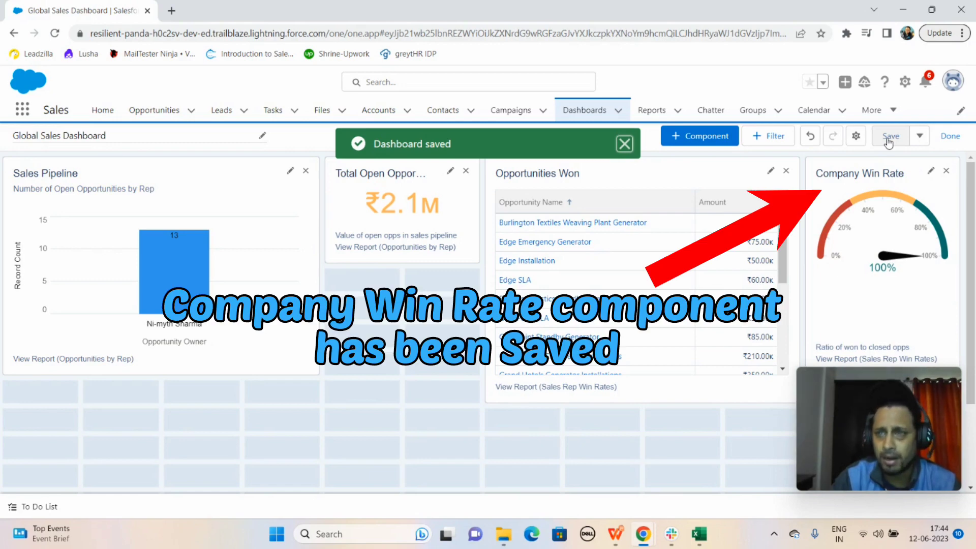
left_click(951, 137)
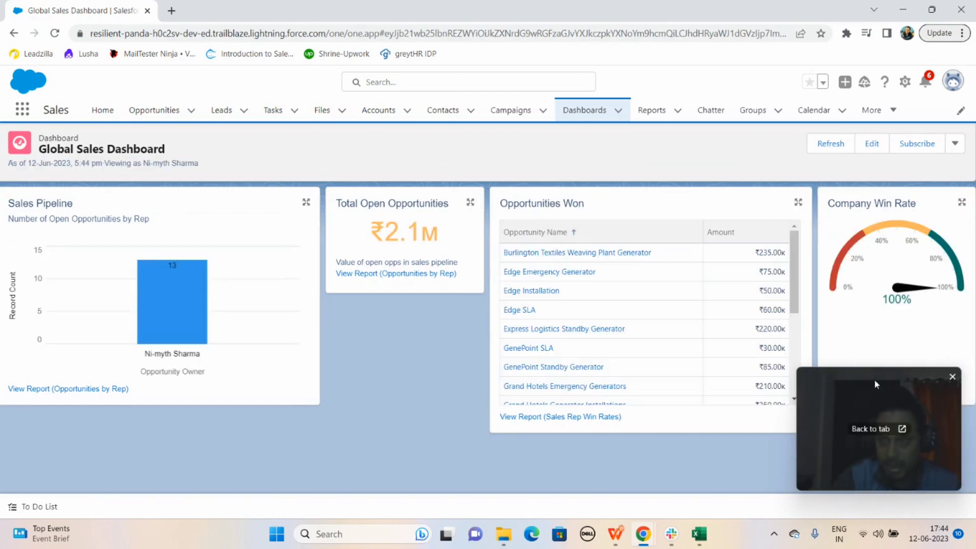
left_click_drag(875, 379, 381, 420)
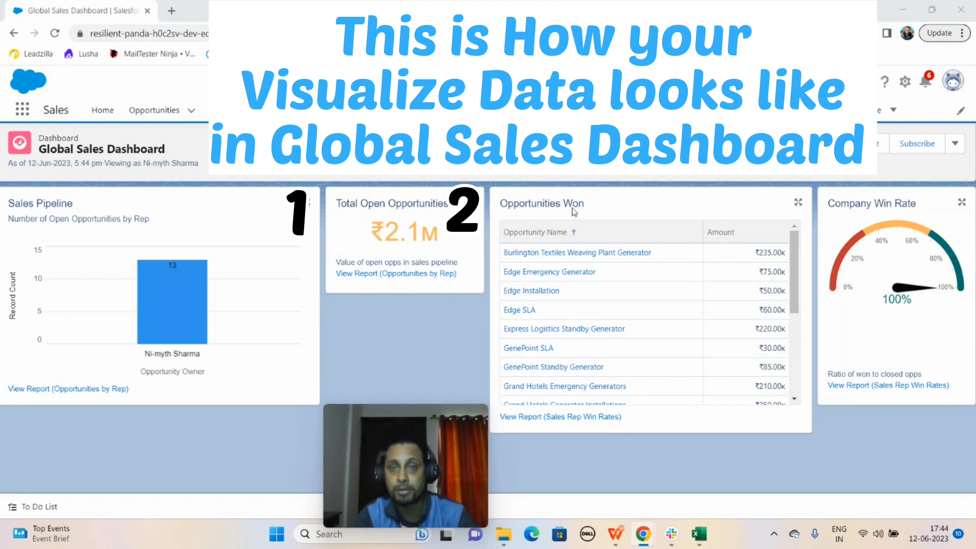
mouse_move(421, 424)
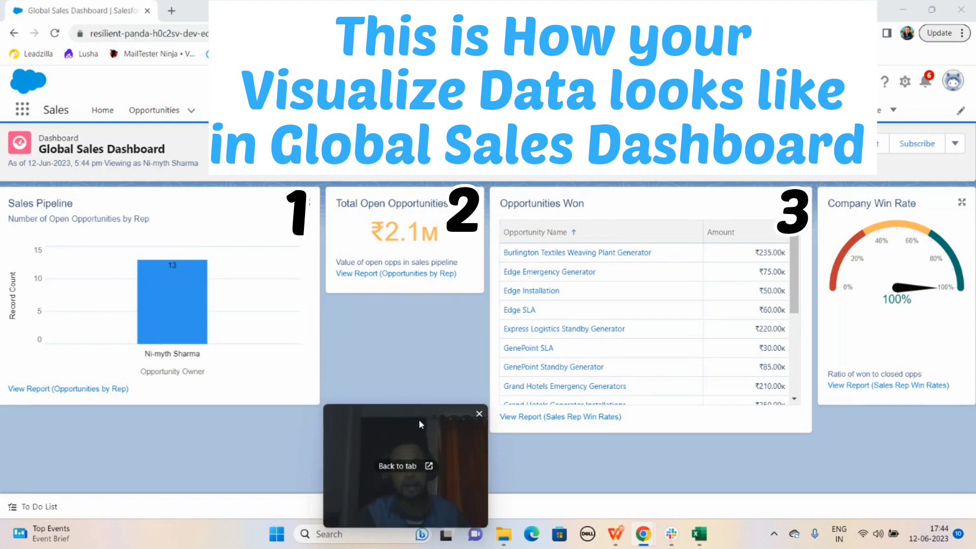
left_click_drag(421, 423, 906, 428)
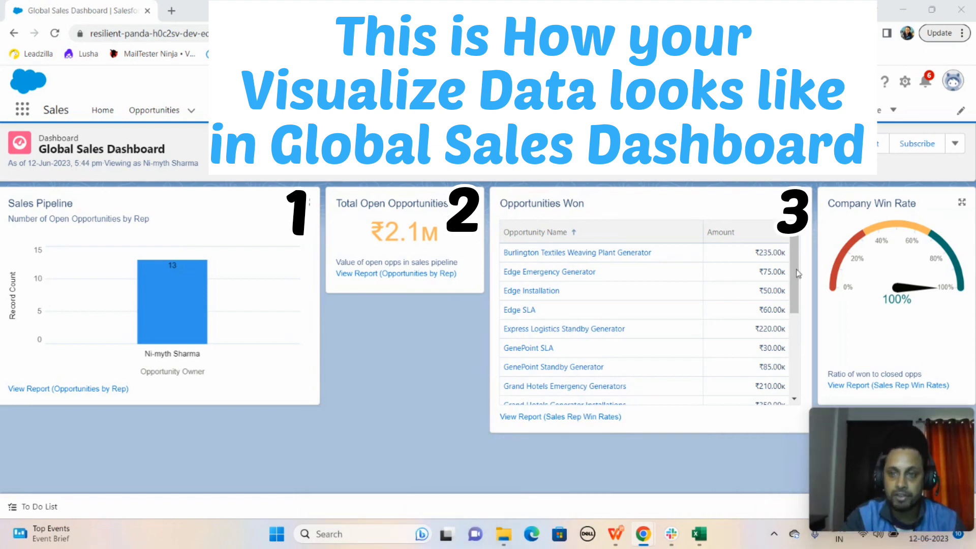
scroll(795, 272, "down", 5)
scroll(788, 262, "up", 5)
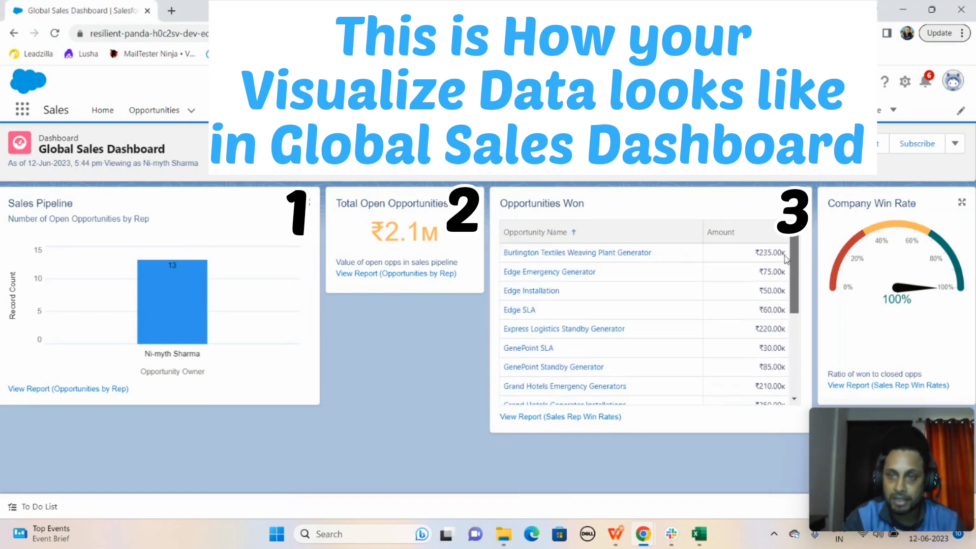
scroll(786, 259, "down", 5)
scroll(783, 252, "up", 5)
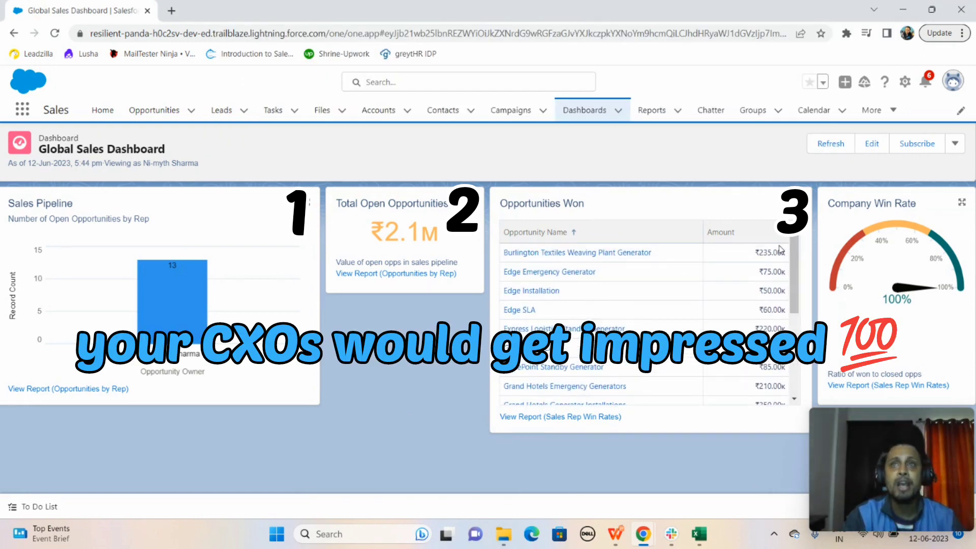